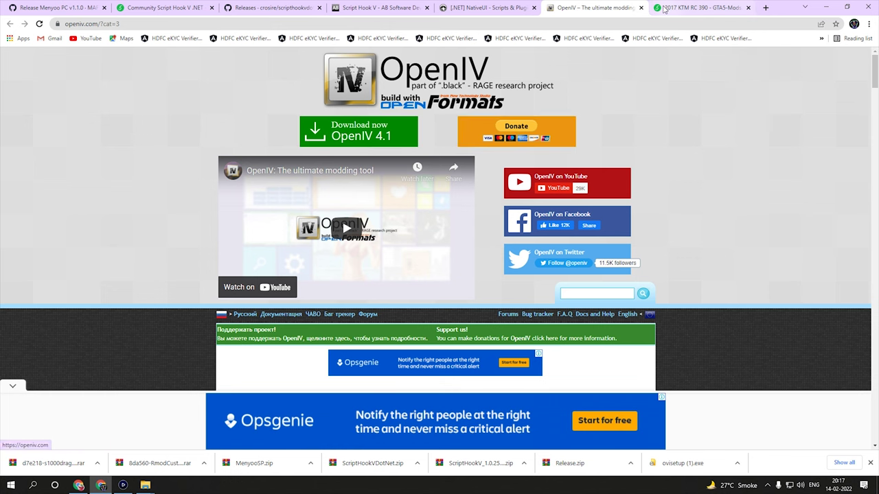
Review the download pages for NativeUI, Script Hook V, ScriptHookVDotNet, Community Script Hook V .NET and Menyoo PC
{"action": "left_click", "coordinate": [484, 7]}
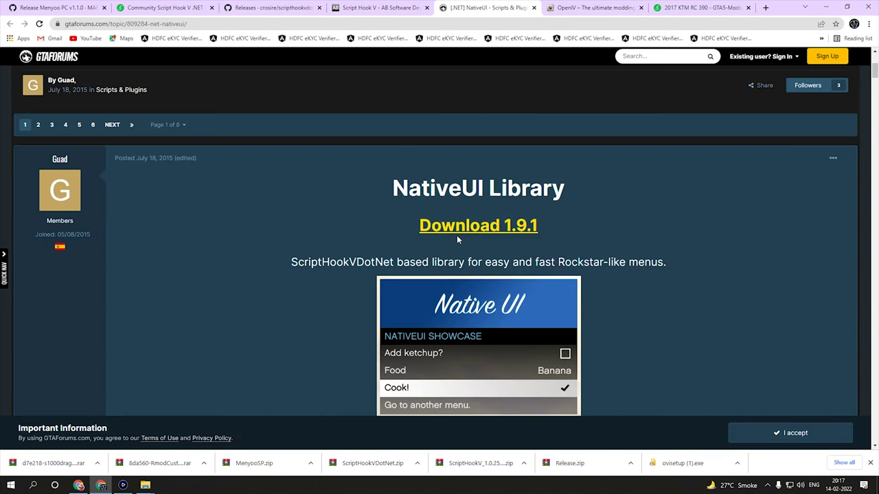
{"action": "left_click", "coordinate": [357, 7]}
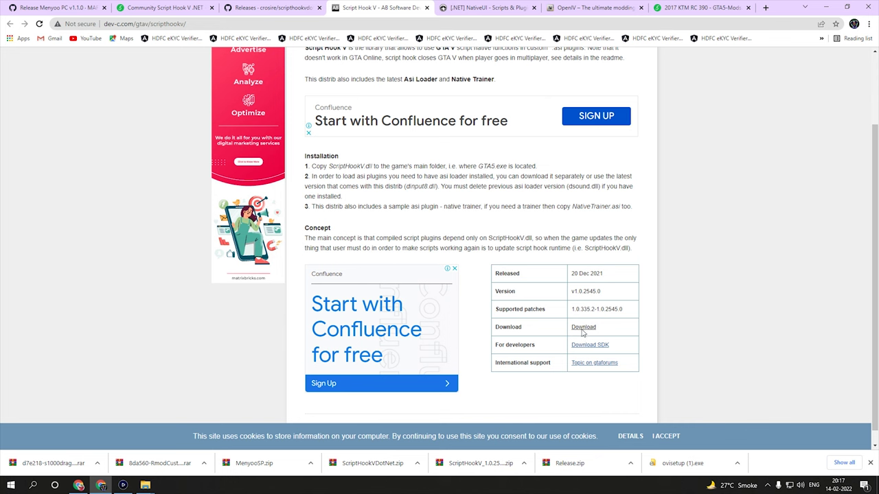
{"action": "left_click", "coordinate": [251, 8]}
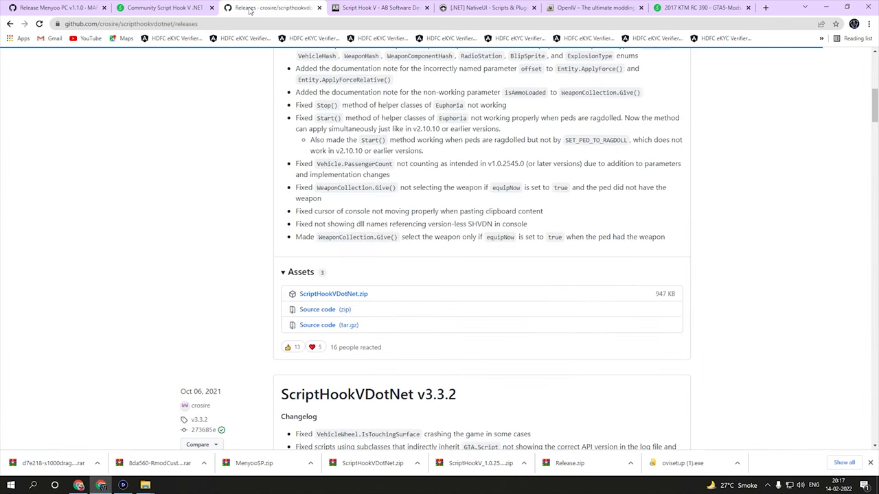
{"action": "scroll", "coordinate": [362, 236], "scroll_direction": "up", "scroll_amount": 5}
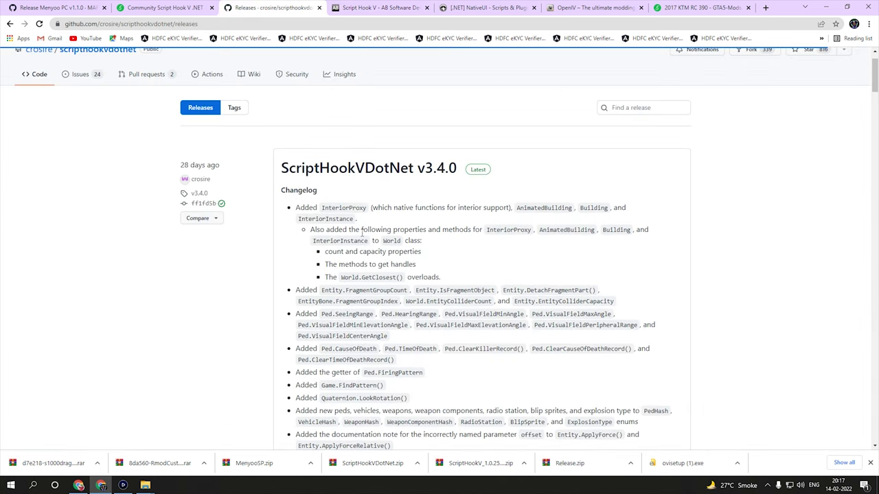
{"action": "scroll", "coordinate": [362, 234], "scroll_direction": "down", "scroll_amount": 6}
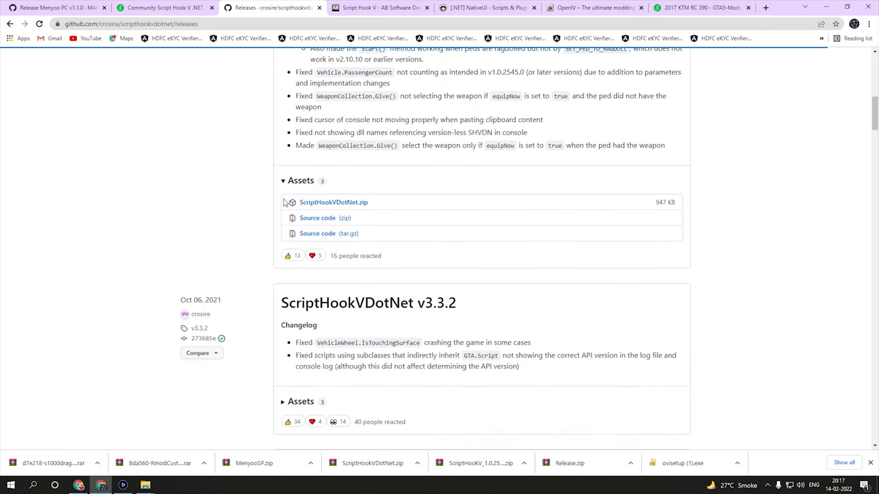
{"action": "left_click", "coordinate": [147, 6]}
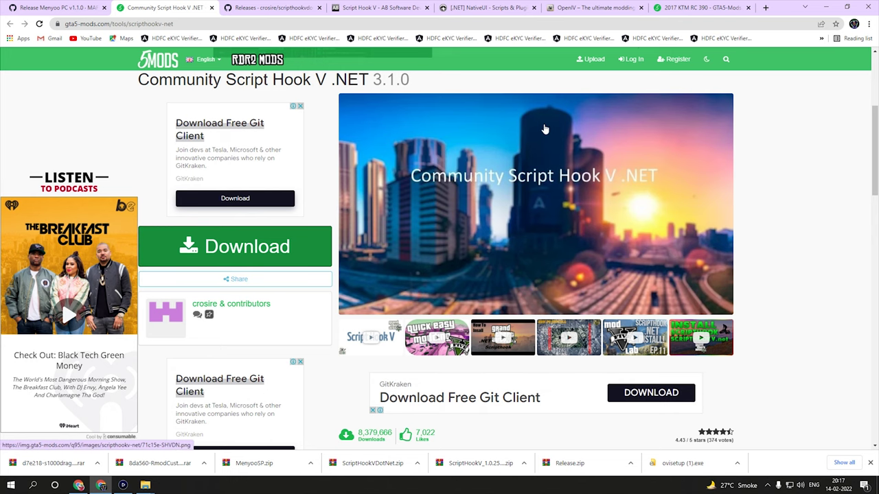
{"action": "left_click", "coordinate": [54, 8]}
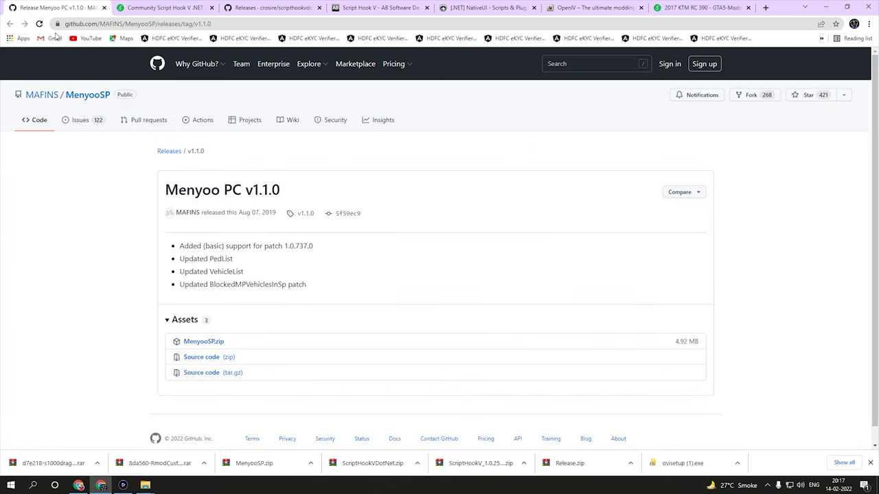
{"action": "scroll", "coordinate": [203, 220], "scroll_direction": "down", "scroll_amount": 1}
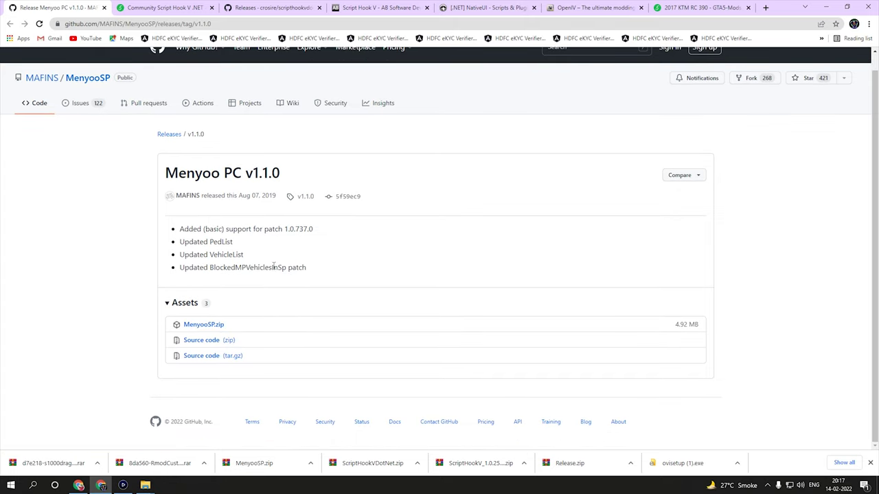
Open New folder inside the desktop's mod folder and arrange its window beside the enlarged Grand Theft Auto V folder window
{"action": "key", "text": "super+d"}
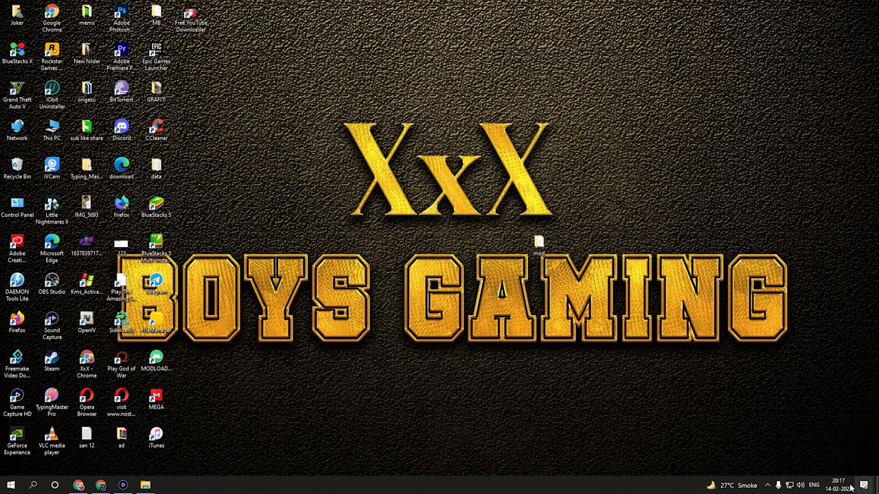
{"action": "double_click", "coordinate": [538, 245]}
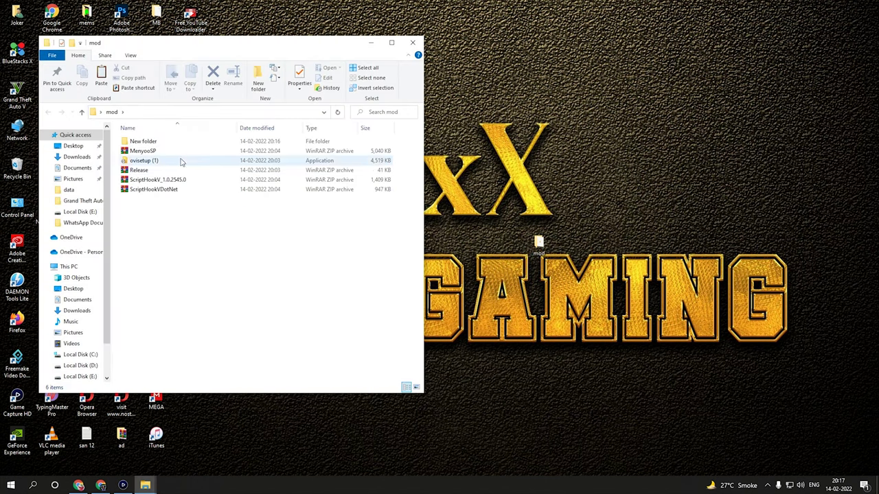
{"action": "double_click", "coordinate": [159, 142]}
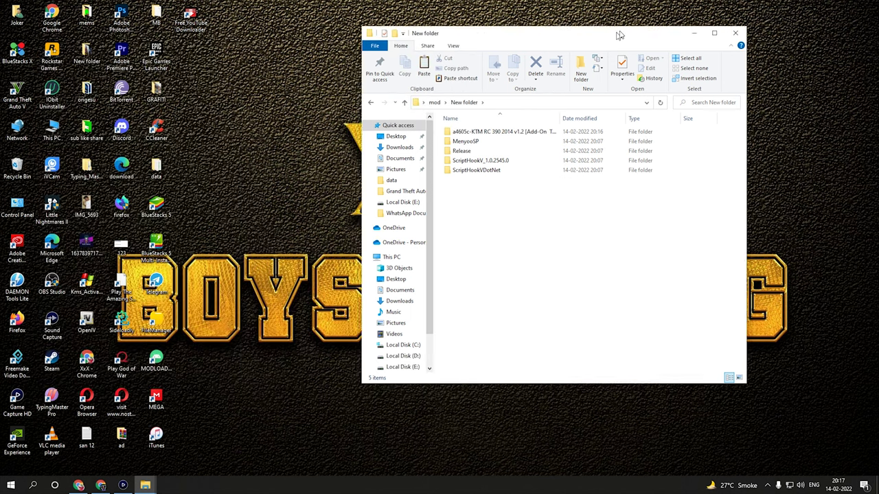
{"action": "left_click_drag", "start_coordinate": [618, 29], "coordinate": [720, 13]}
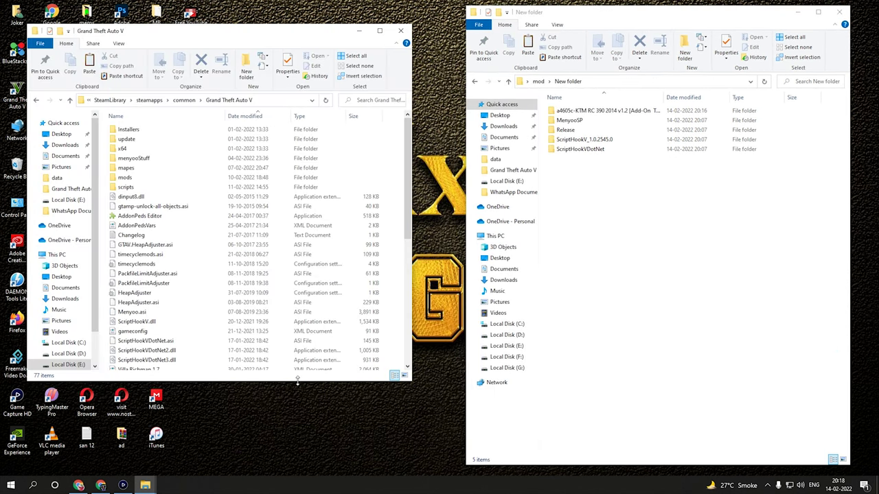
{"action": "left_click_drag", "start_coordinate": [297, 381], "coordinate": [297, 449]}
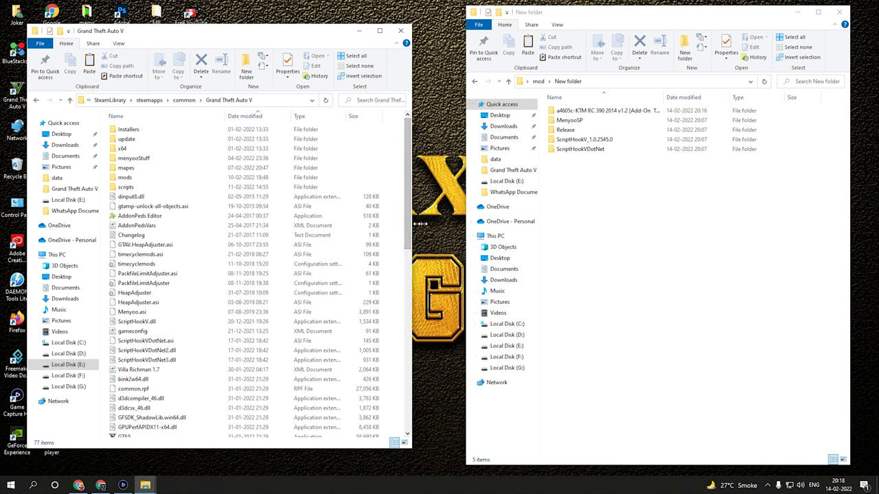
{"action": "left_click_drag", "start_coordinate": [410, 227], "coordinate": [449, 226]}
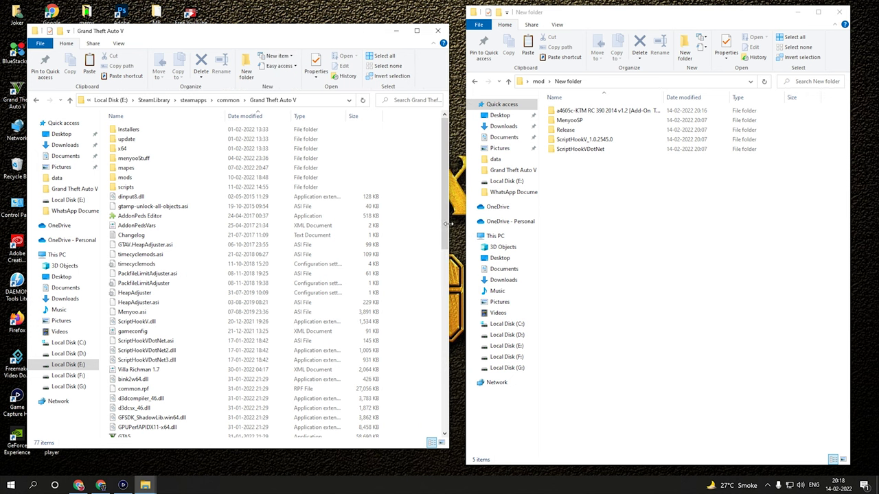
Look through the mods folder in the Grand Theft Auto V directory and locate the scripts and update folders there
{"action": "left_click", "coordinate": [242, 179]}
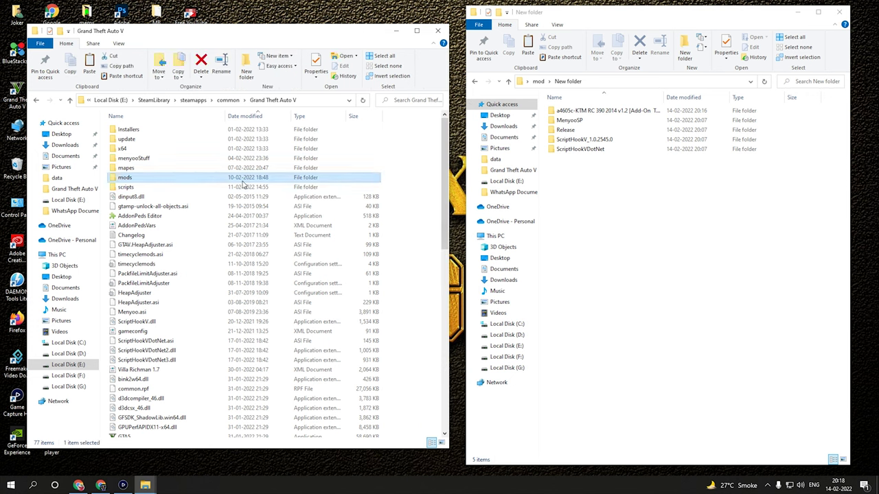
{"action": "double_click", "coordinate": [242, 180]}
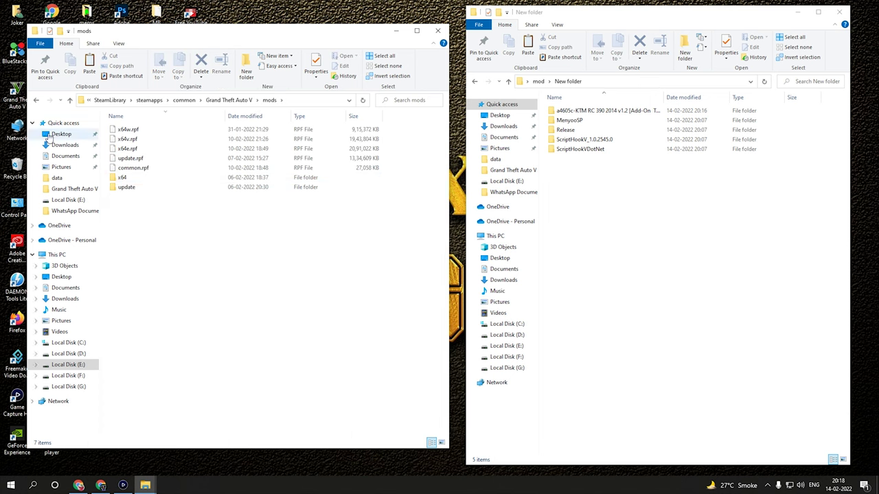
{"action": "left_click", "coordinate": [35, 100]}
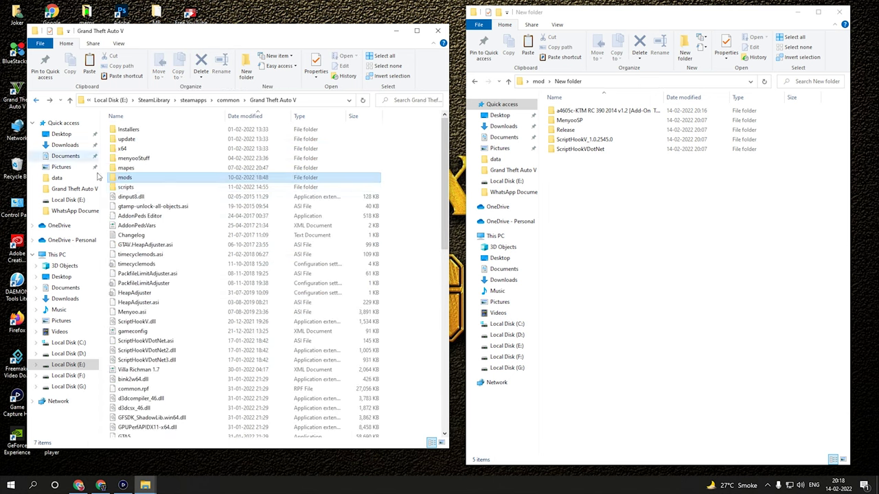
{"action": "left_click", "coordinate": [134, 187]}
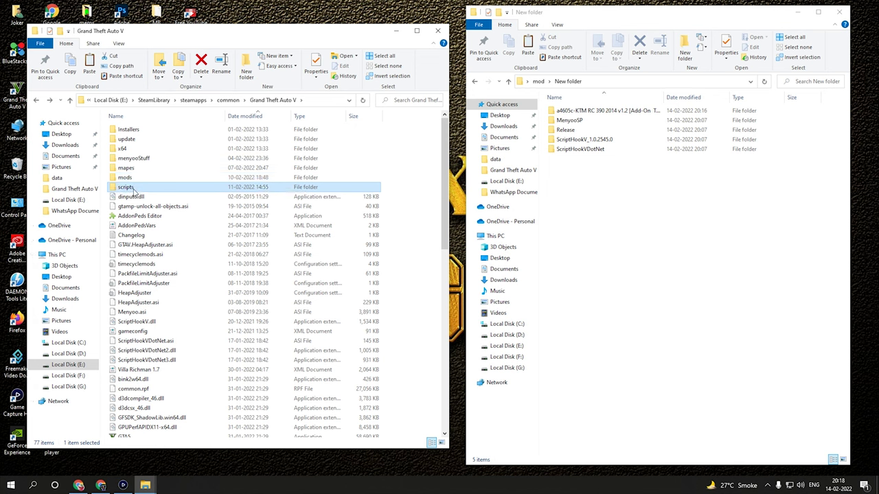
{"action": "left_click", "coordinate": [153, 142]}
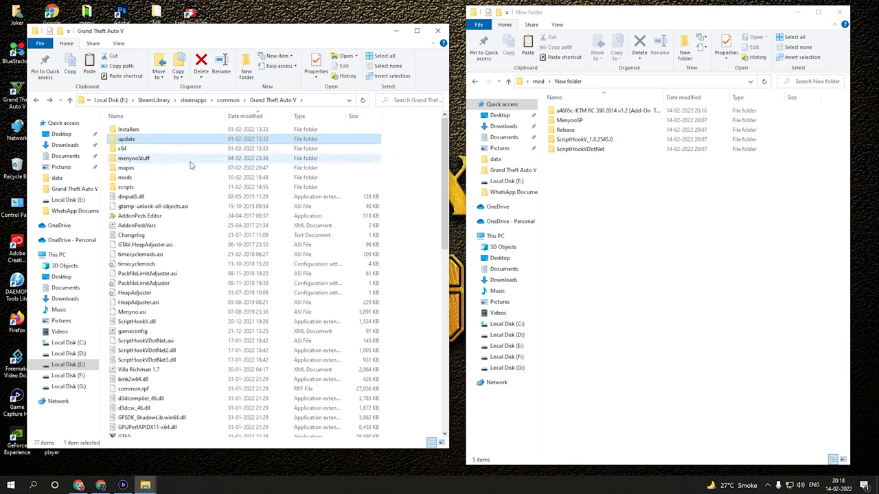
Try to paste the copied files into the Grand Theft Auto V mods folder and return to the game directory
{"action": "double_click", "coordinate": [163, 179]}
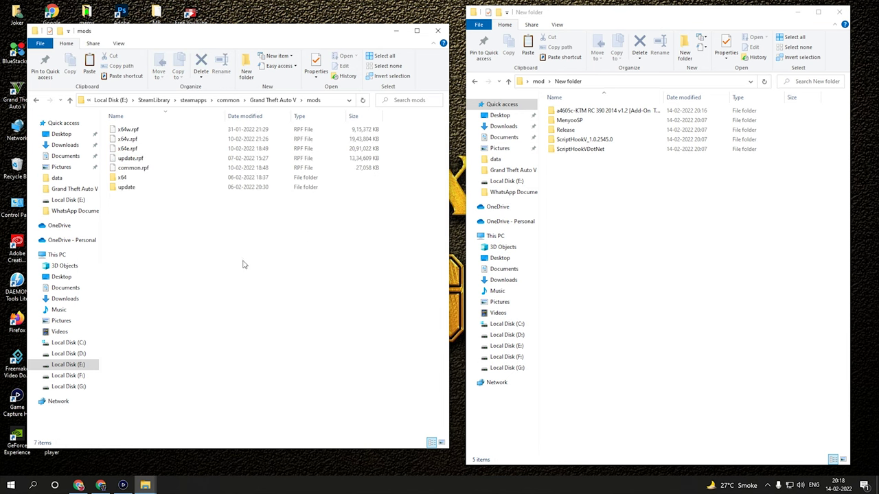
{"action": "key", "text": "ctrl+v"}
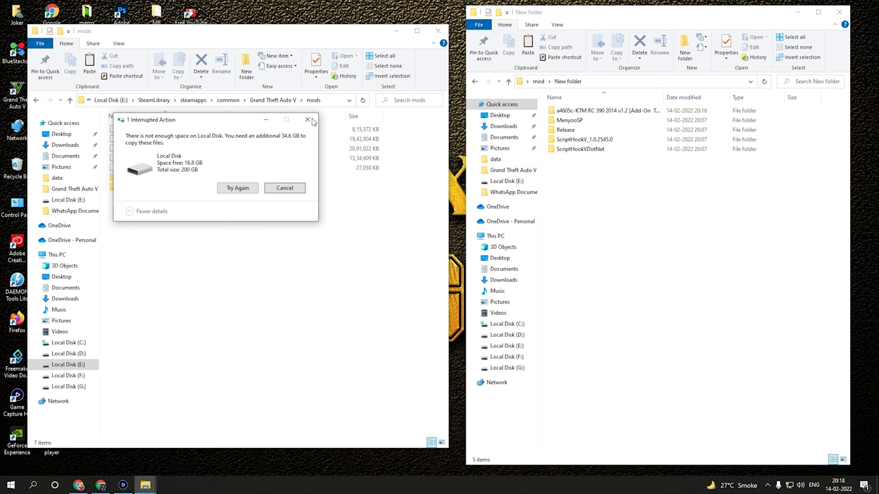
{"action": "left_click", "coordinate": [309, 121]}
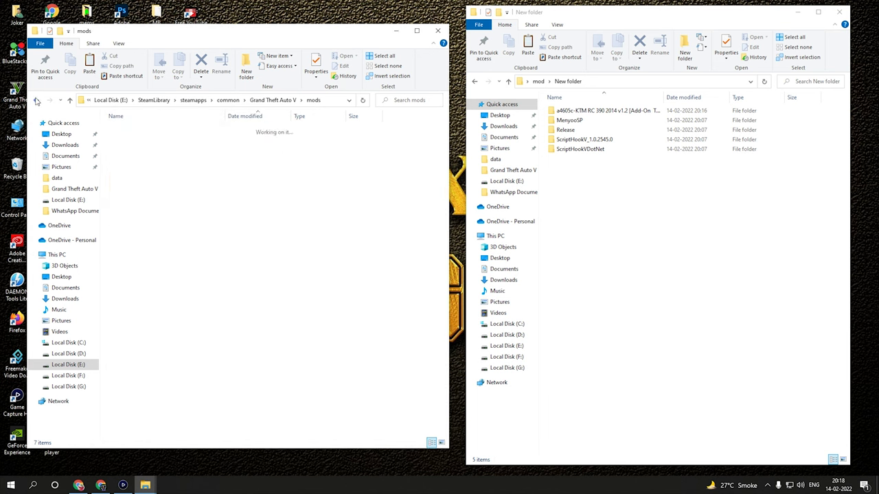
{"action": "left_click", "coordinate": [36, 100]}
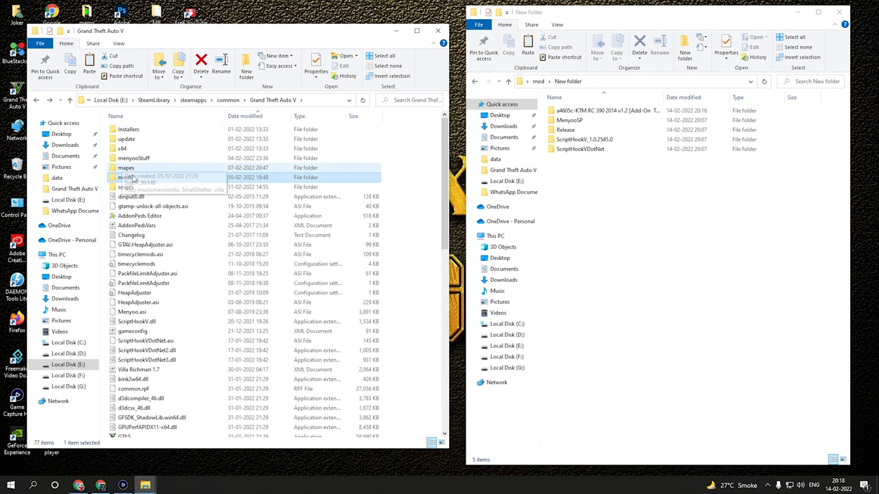
Examine the contents of the scripts folder in the Grand Theft Auto V directory and go back to the game directory
{"action": "left_click", "coordinate": [195, 188]}
{"action": "double_click", "coordinate": [195, 188]}
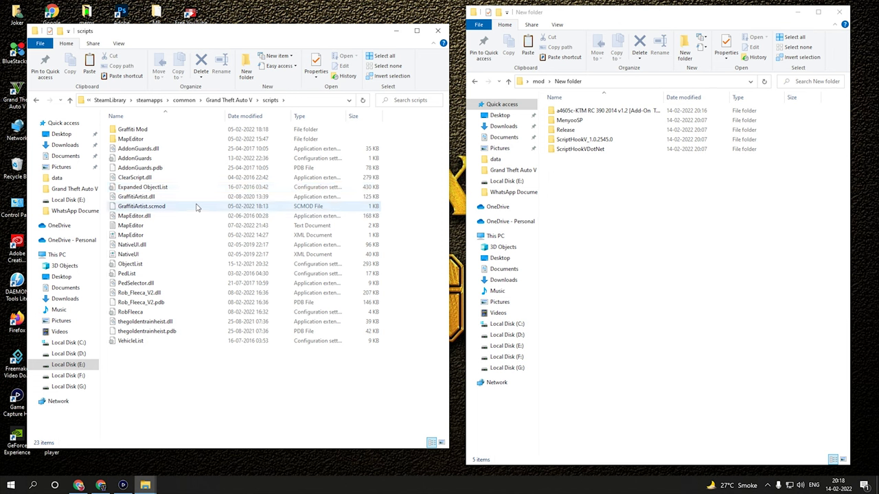
{"action": "left_click", "coordinate": [37, 100]}
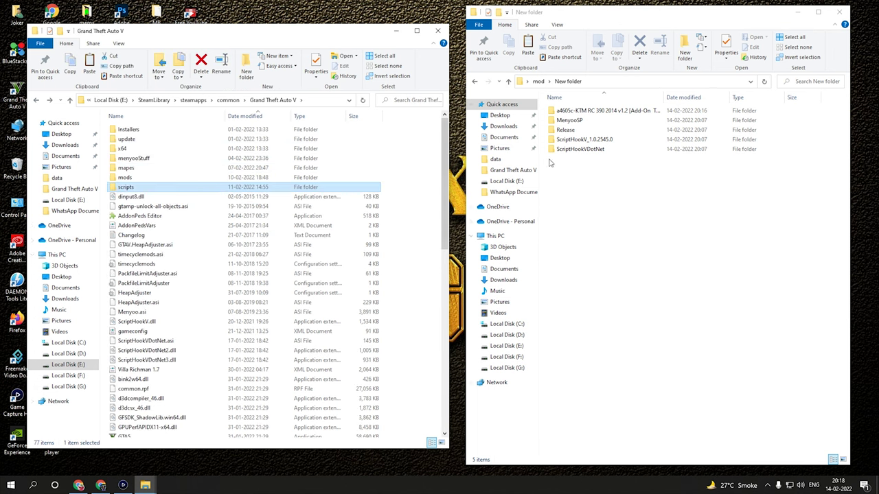
{"action": "left_click", "coordinate": [582, 200]}
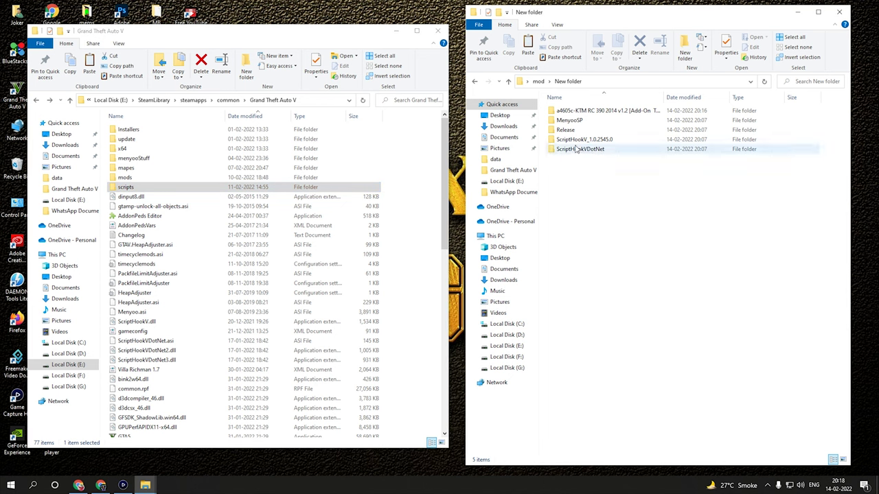
Run ovisetup (1) from the desktop's mod folder and choose to install OpenIV to this computer with a desktop icon
{"action": "key", "text": "super+d"}
{"action": "double_click", "coordinate": [537, 242]}
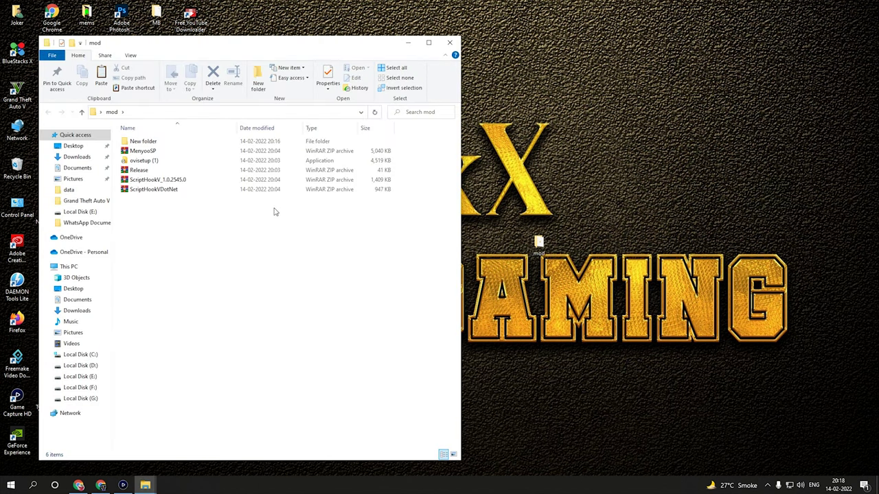
{"action": "double_click", "coordinate": [208, 161]}
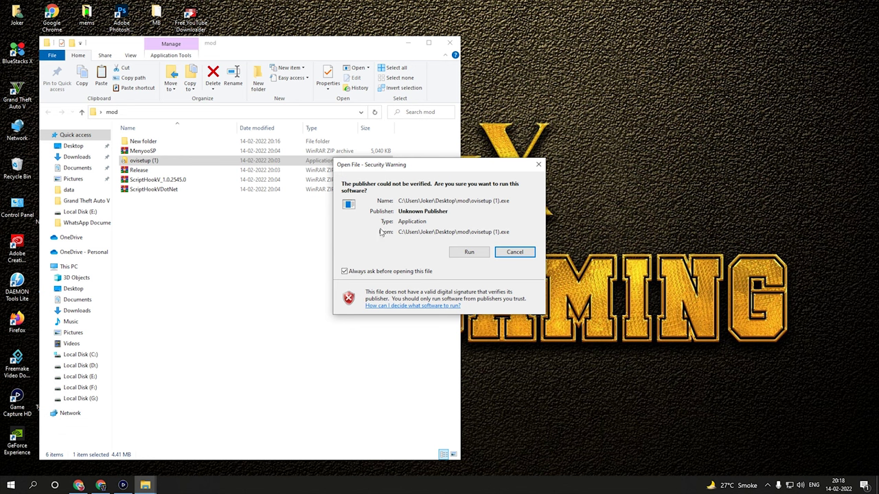
{"action": "left_click", "coordinate": [470, 252]}
{"action": "left_click", "coordinate": [524, 335]}
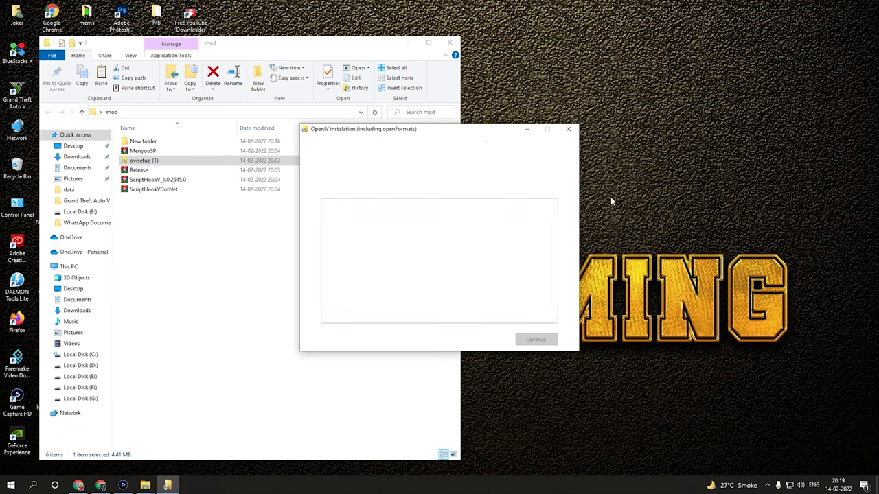
{"action": "left_click", "coordinate": [527, 340]}
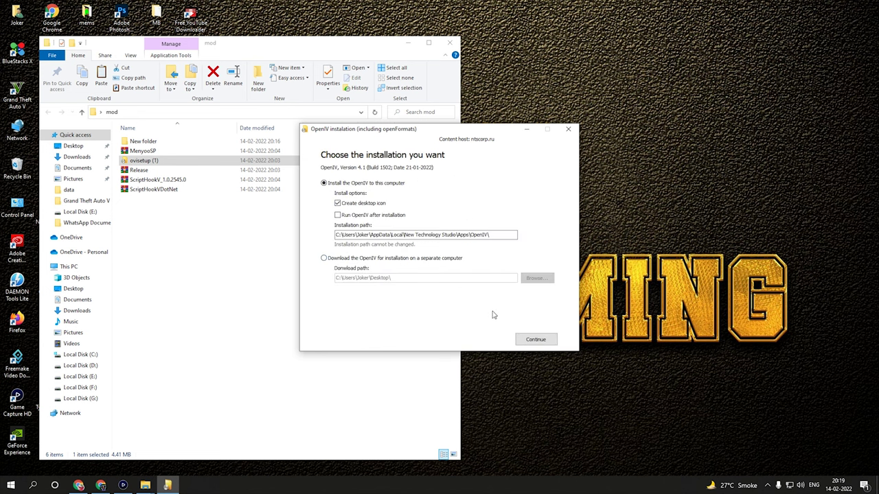
{"action": "left_click", "coordinate": [536, 339]}
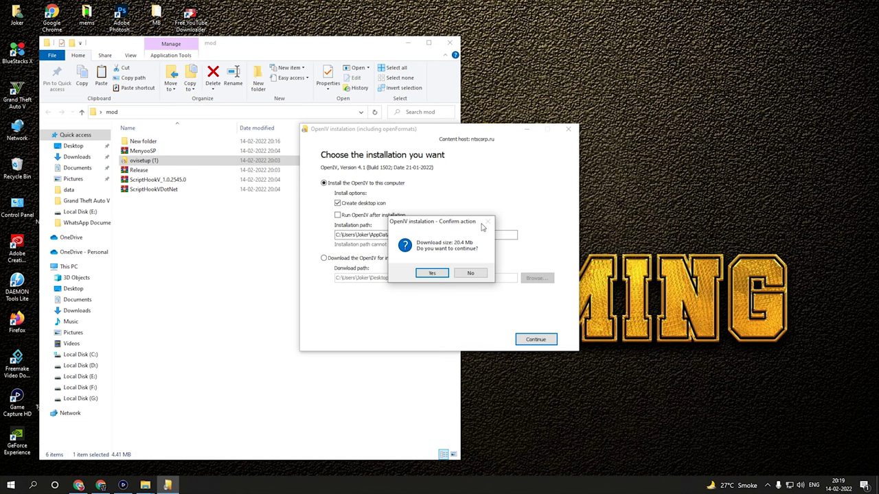
Decline the OpenIV download and cancel the unfinished installation
{"action": "left_click", "coordinate": [462, 273]}
{"action": "left_click", "coordinate": [570, 130]}
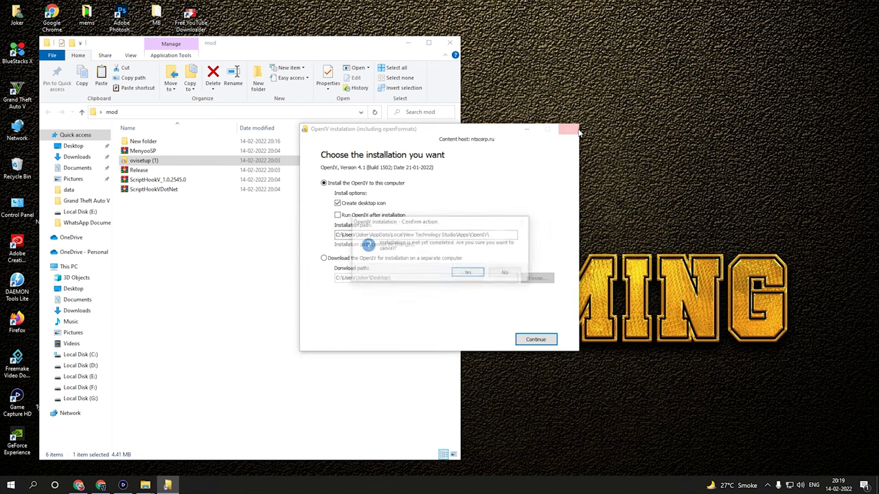
{"action": "left_click", "coordinate": [466, 275]}
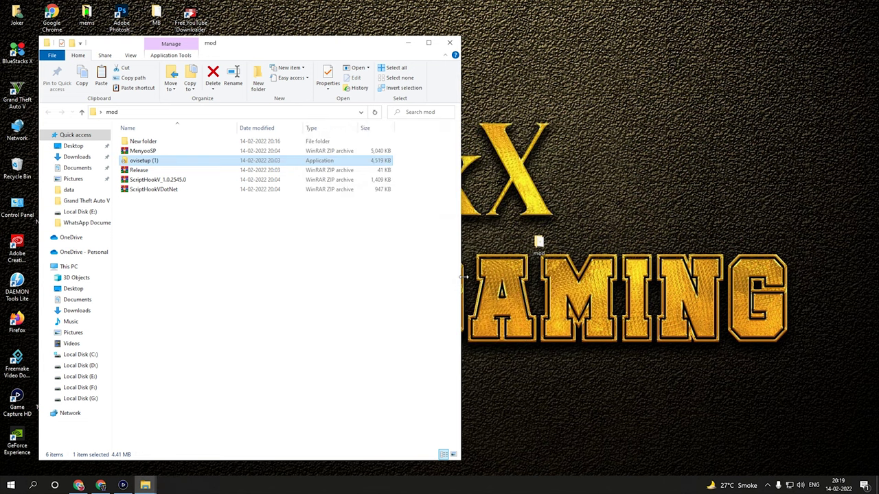
Move the mod folder window away from the desktop icons and launch the already installed OpenIV
{"action": "left_click", "coordinate": [340, 287]}
{"action": "left_click_drag", "start_coordinate": [366, 51], "coordinate": [638, 33]}
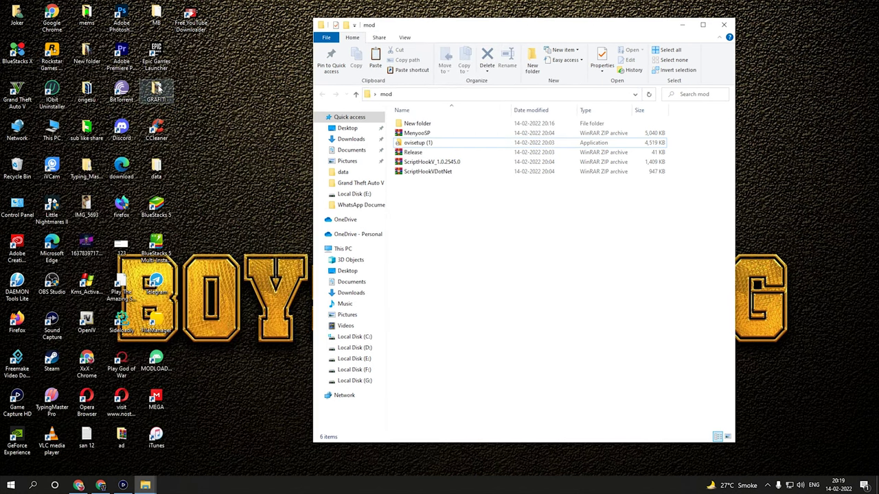
{"action": "left_click", "coordinate": [97, 334]}
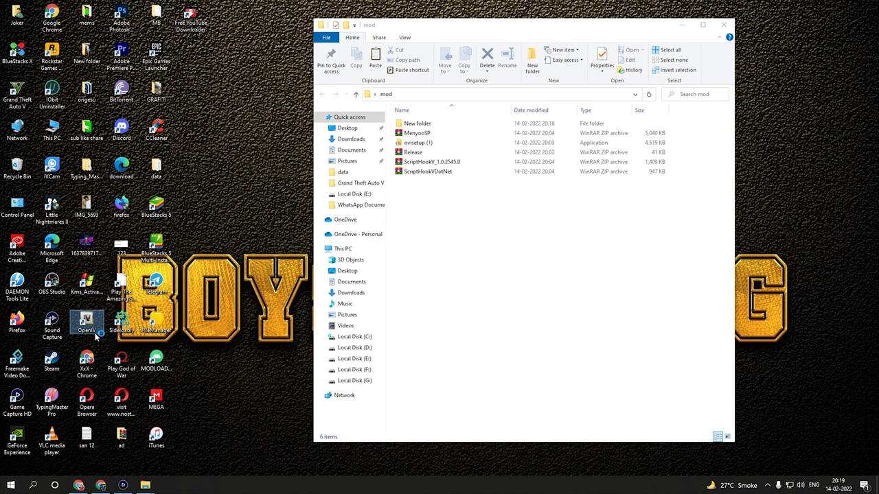
Load the Windows version of Grand Theft Auto V in OpenIV and check its plugins in the ASI Manager
{"action": "double_click", "coordinate": [95, 328]}
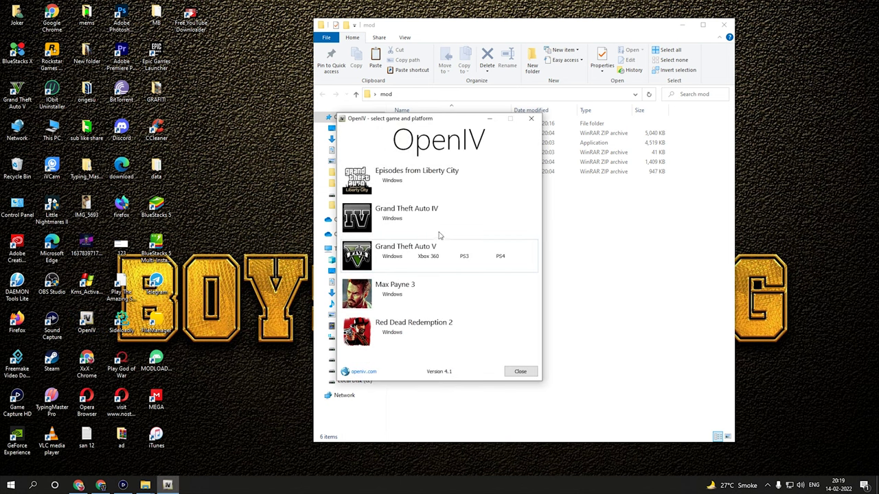
{"action": "left_click", "coordinate": [384, 261]}
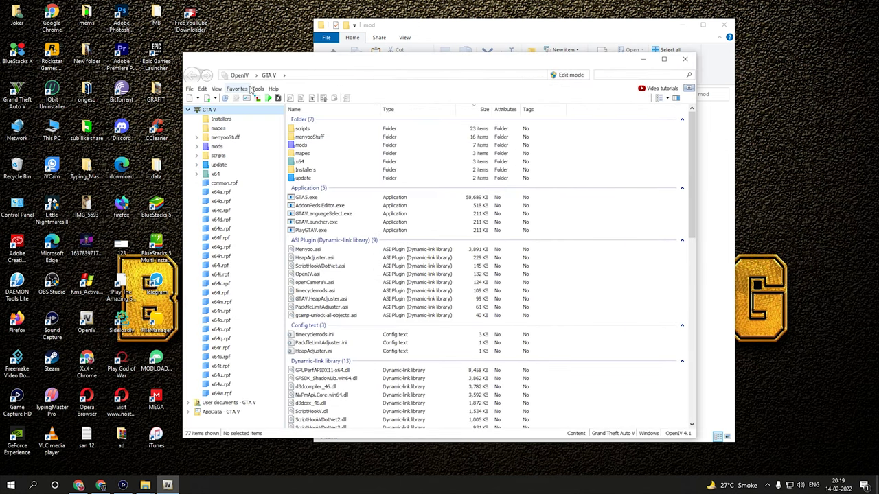
{"action": "left_click", "coordinate": [258, 90]}
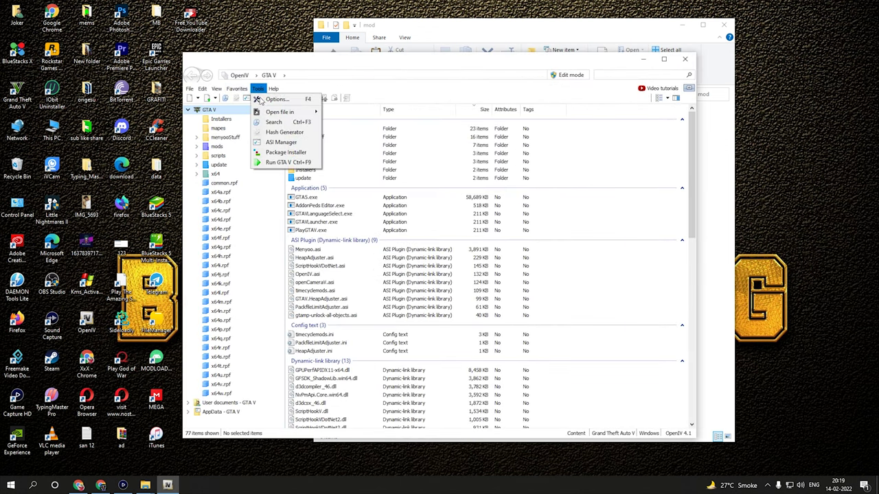
{"action": "left_click", "coordinate": [280, 146]}
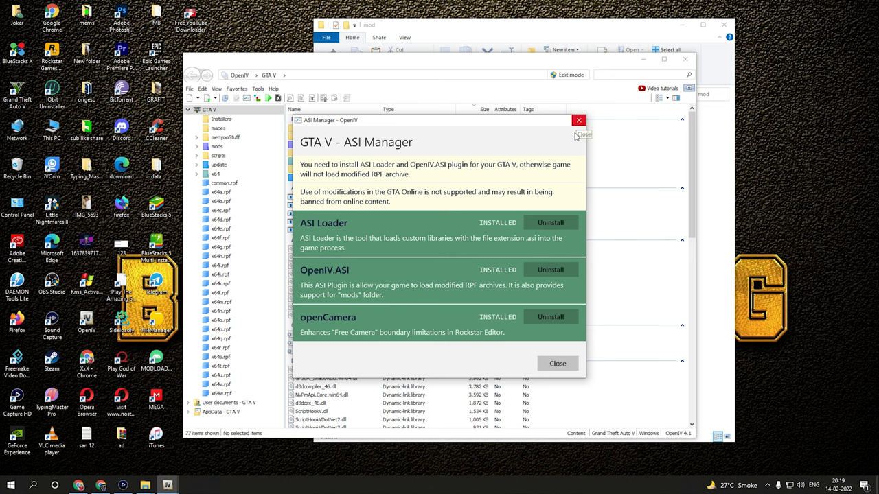
{"action": "left_click", "coordinate": [553, 363]}
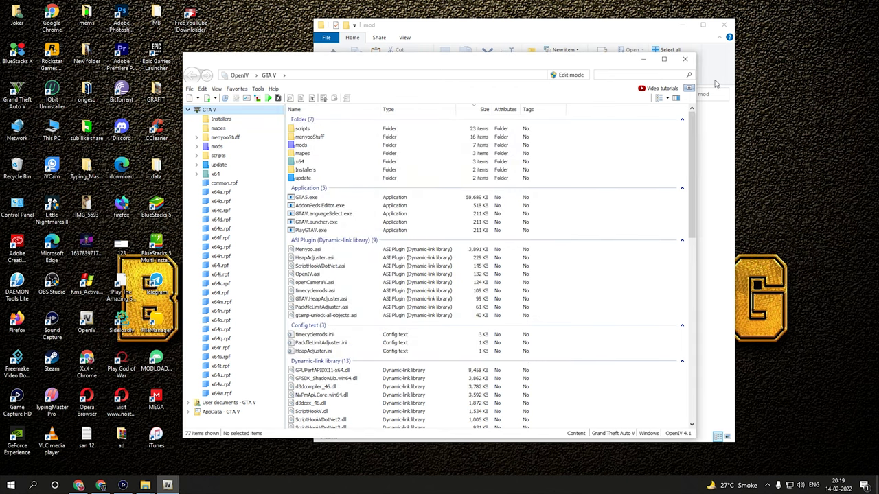
Turn on OpenIV's edit mode, accept the automatic saving of changes, and minimize the OpenIV window
{"action": "left_click", "coordinate": [570, 76]}
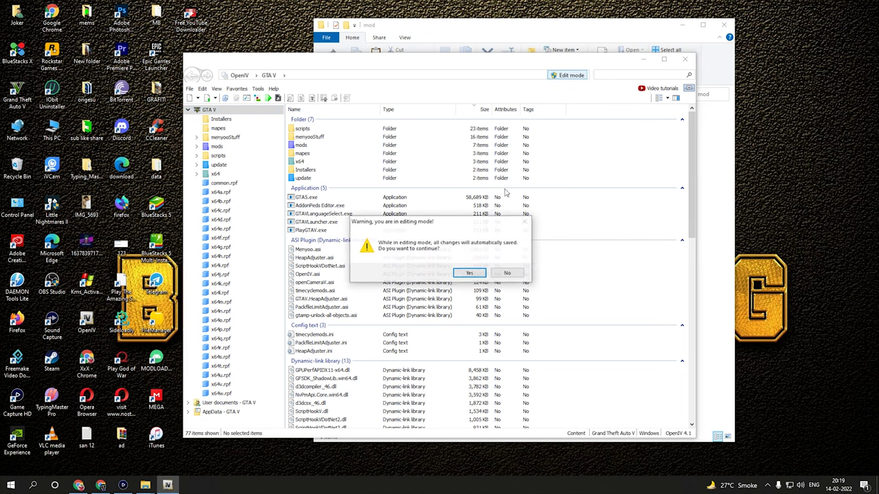
{"action": "left_click", "coordinate": [469, 273]}
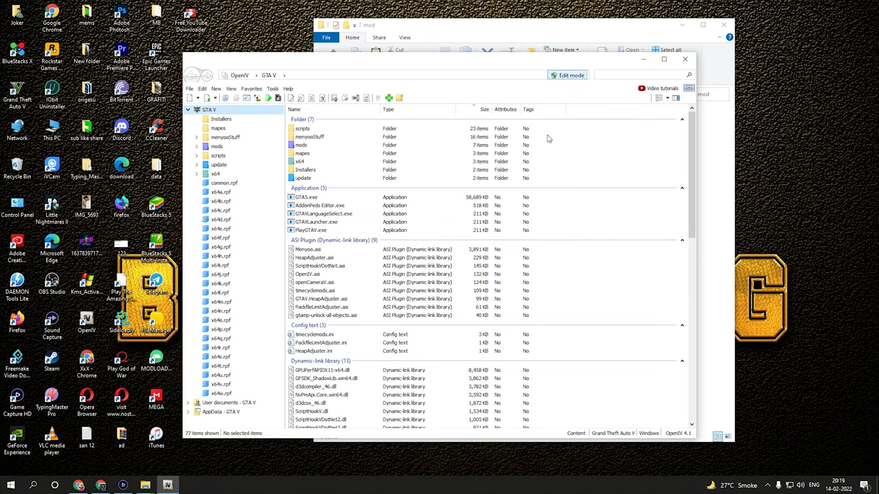
{"action": "left_click", "coordinate": [645, 61]}
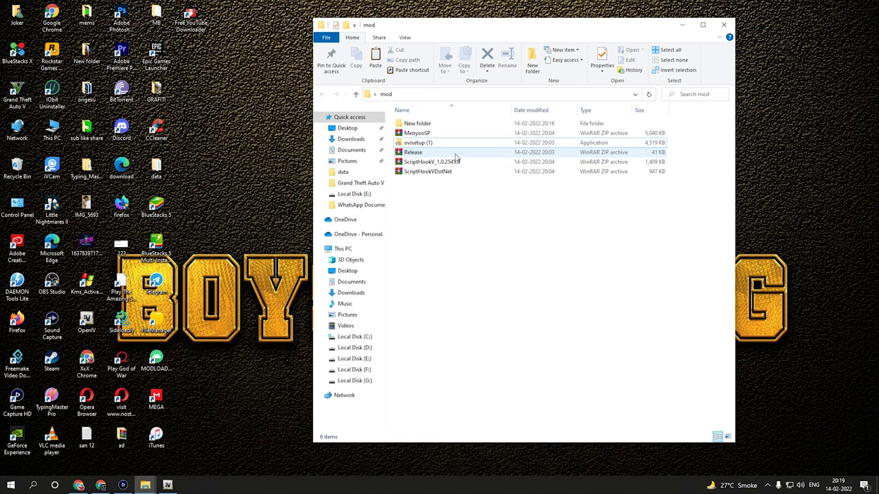
Try to copy NativeUI.dll and the NativeUI XML file from the extracted Release folder into the game's scripts folder
{"action": "double_click", "coordinate": [414, 152]}
{"action": "key", "text": "ctrl+a"}
{"action": "mouse_move", "coordinate": [149, 484]}
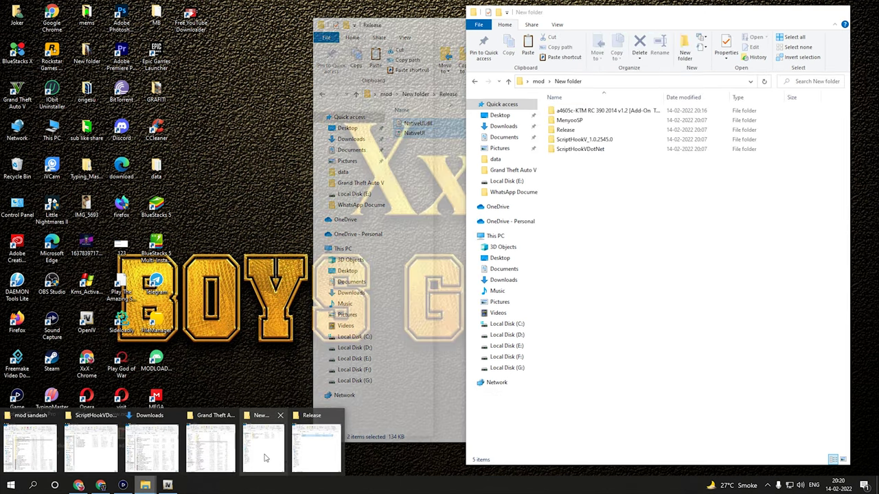
{"action": "left_click", "coordinate": [214, 453]}
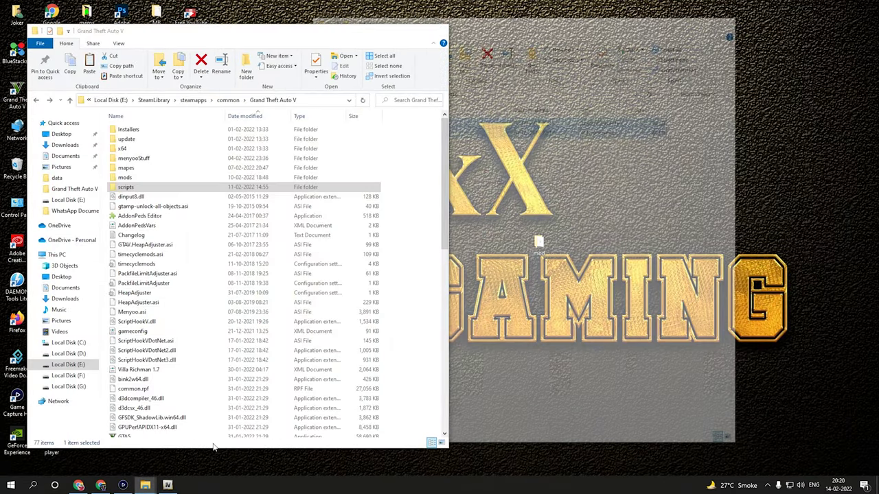
{"action": "left_click", "coordinate": [560, 237]}
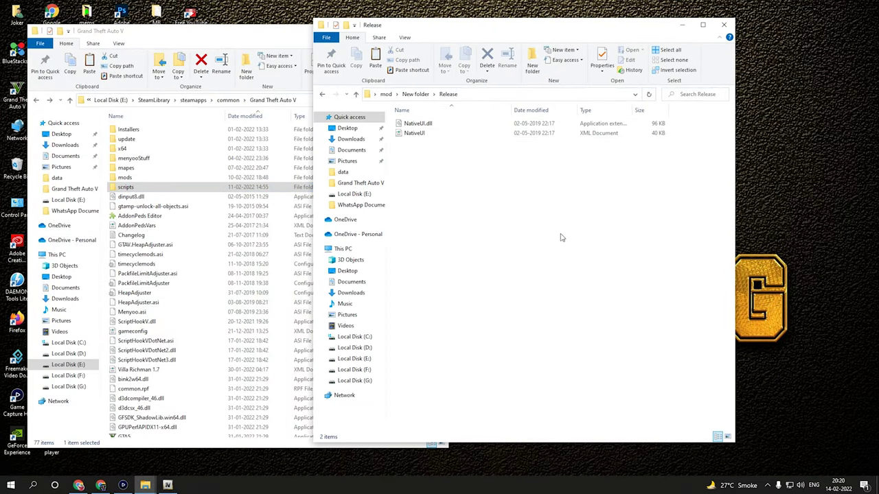
{"action": "double_click", "coordinate": [126, 187]}
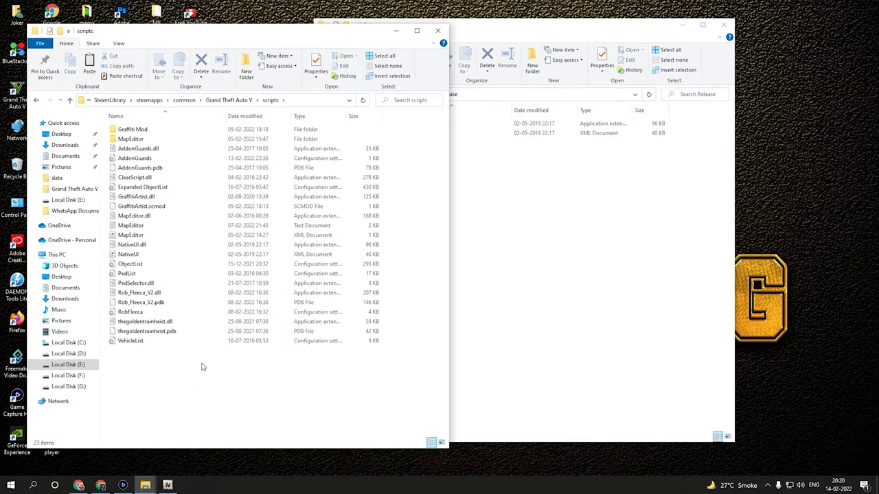
{"action": "key", "text": "ctrl+v"}
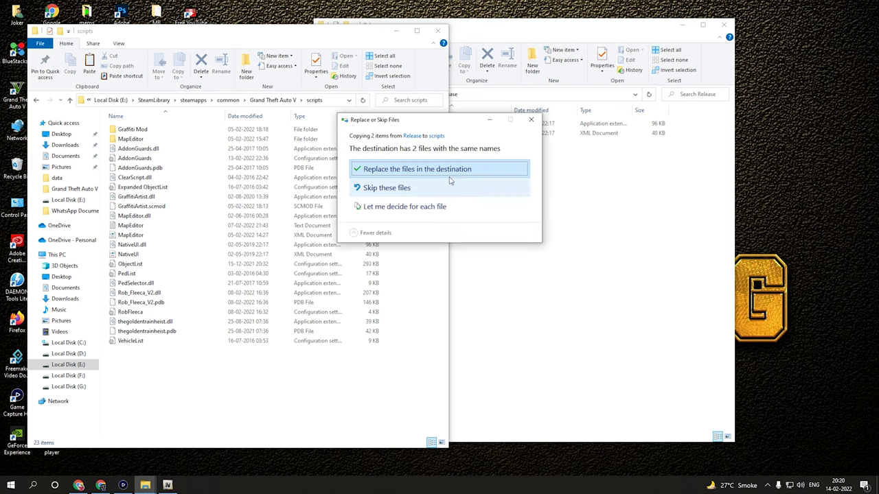
{"action": "left_click", "coordinate": [531, 121]}
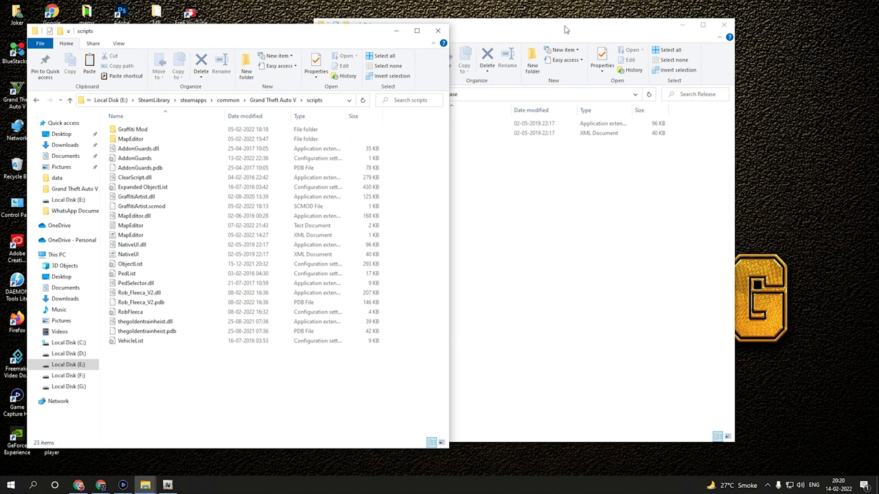
Try to copy dinput8.dll and ScriptHookV.dll from the bin folder of ScriptHookV_1.0.2545.0 into the Grand Theft Auto V directory
{"action": "left_click_drag", "start_coordinate": [565, 29], "coordinate": [686, 24]}
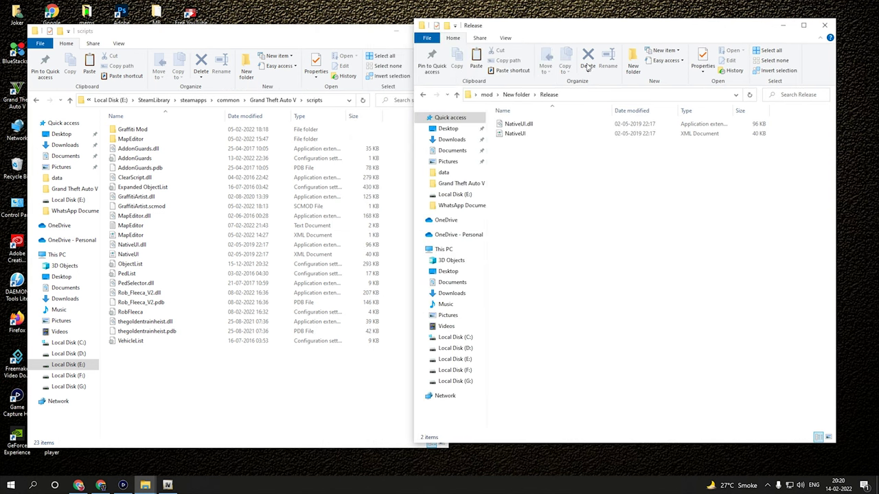
{"action": "left_click", "coordinate": [421, 96]}
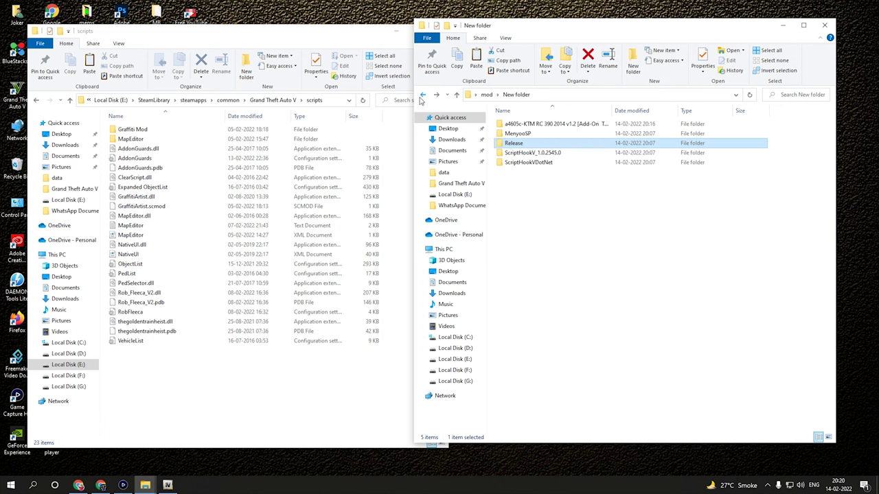
{"action": "double_click", "coordinate": [553, 153]}
{"action": "double_click", "coordinate": [555, 143]}
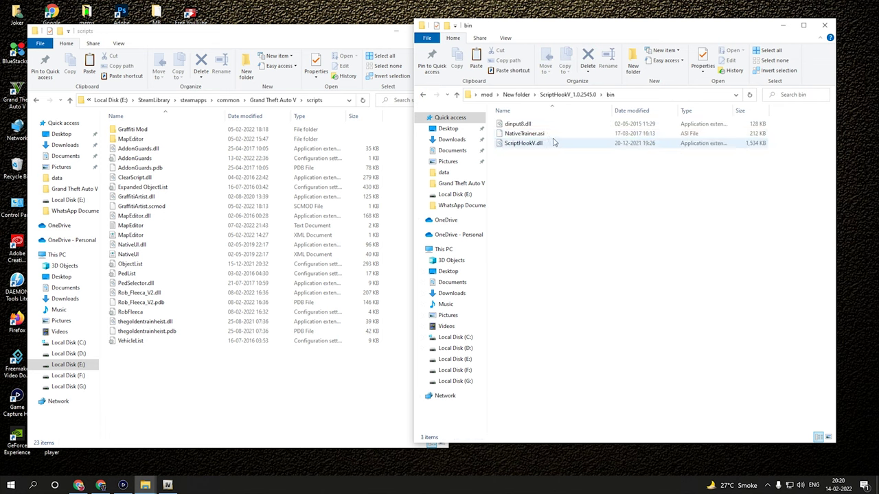
{"action": "left_click", "coordinate": [533, 144]}
{"action": "left_click", "coordinate": [524, 125], "text": "ctrl"}
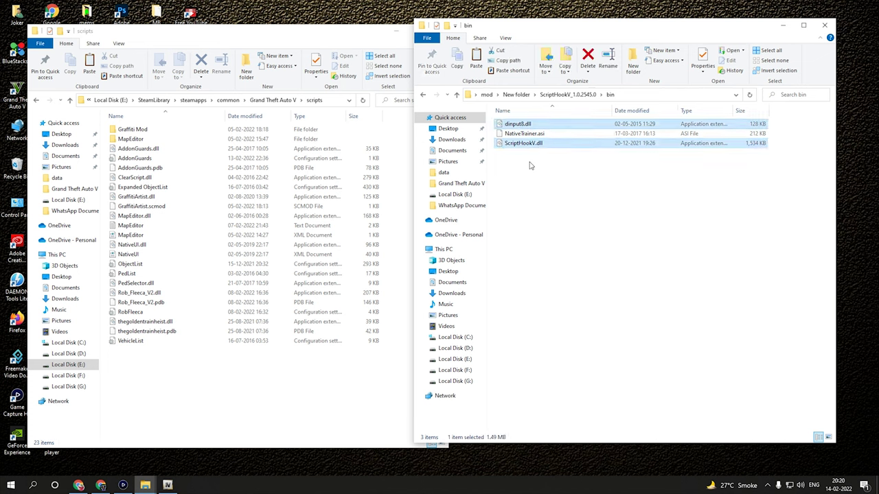
{"action": "left_click", "coordinate": [36, 100]}
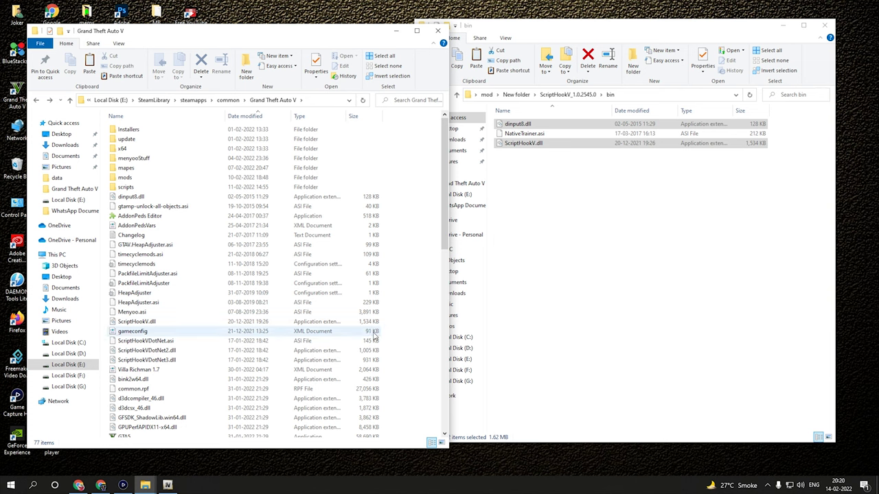
{"action": "key", "text": "ctrl+v"}
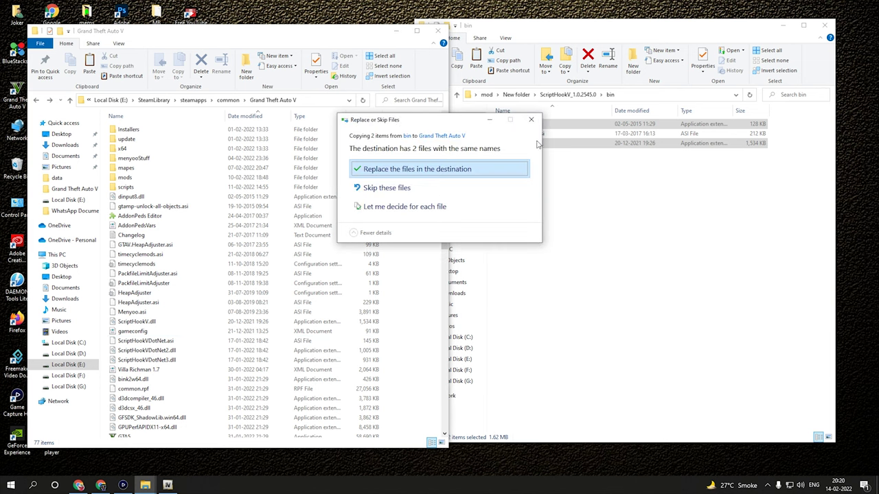
{"action": "left_click", "coordinate": [530, 119]}
Try to copy ScriptHookVDotNet.asi, ScriptHookVDotNet2.dll and ScriptHookVDotNet3.dll from the ScriptHookVDotNet folder into the Grand Theft Auto V directory
{"action": "left_click", "coordinate": [606, 40]}
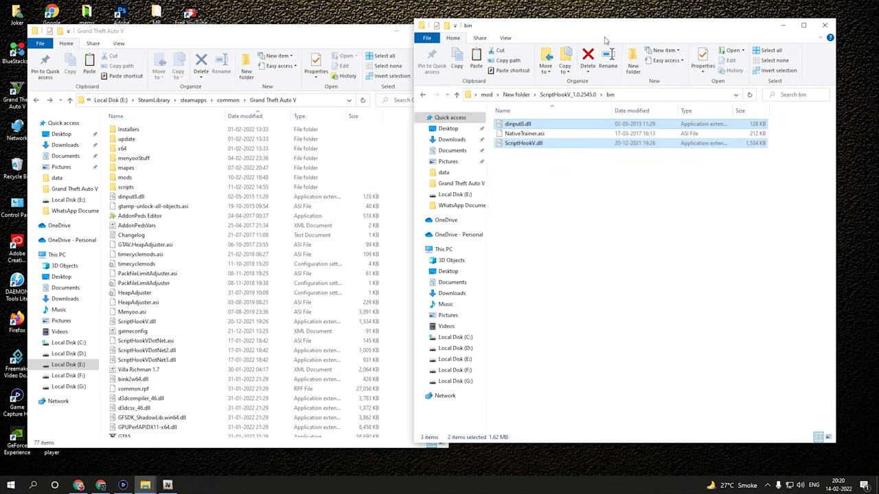
{"action": "left_click", "coordinate": [422, 96]}
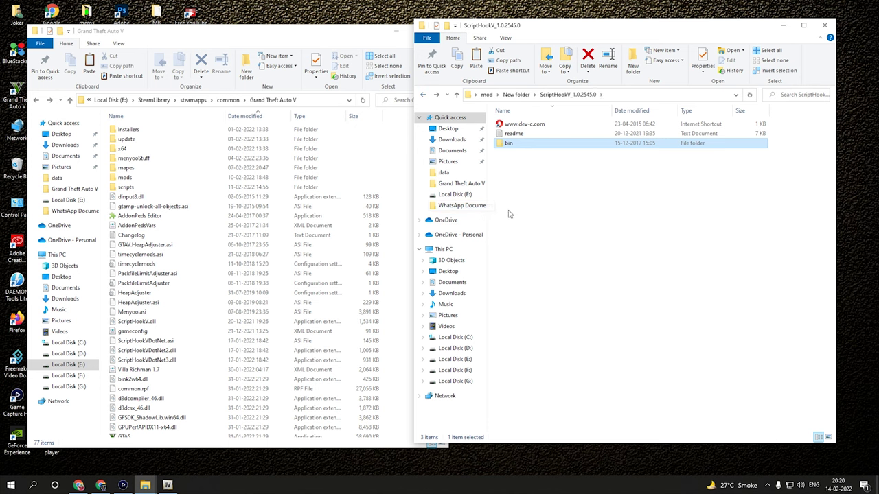
{"action": "left_click", "coordinate": [424, 95]}
{"action": "left_click", "coordinate": [542, 162]}
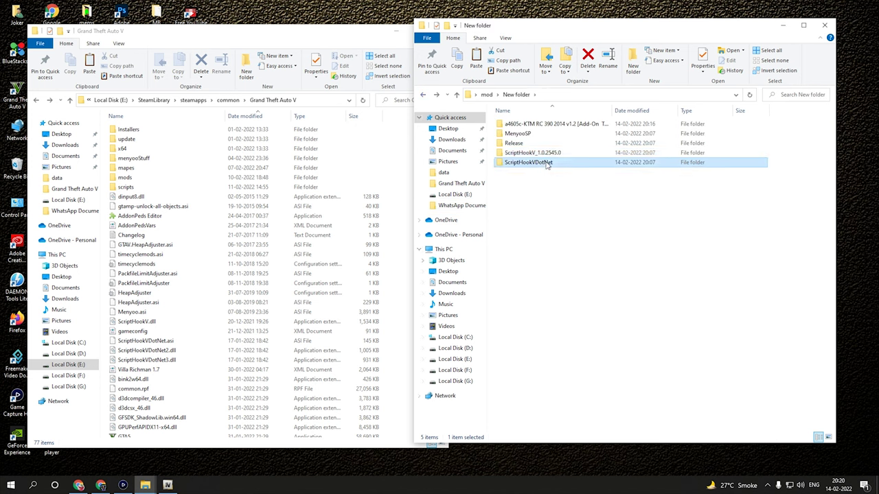
{"action": "double_click", "coordinate": [547, 163]}
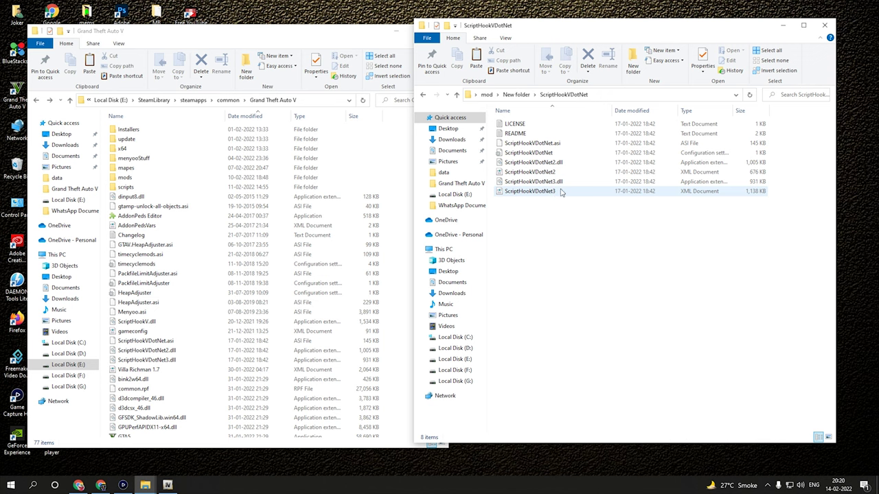
{"action": "left_click", "coordinate": [569, 144]}
{"action": "left_click", "coordinate": [563, 164], "text": "ctrl"}
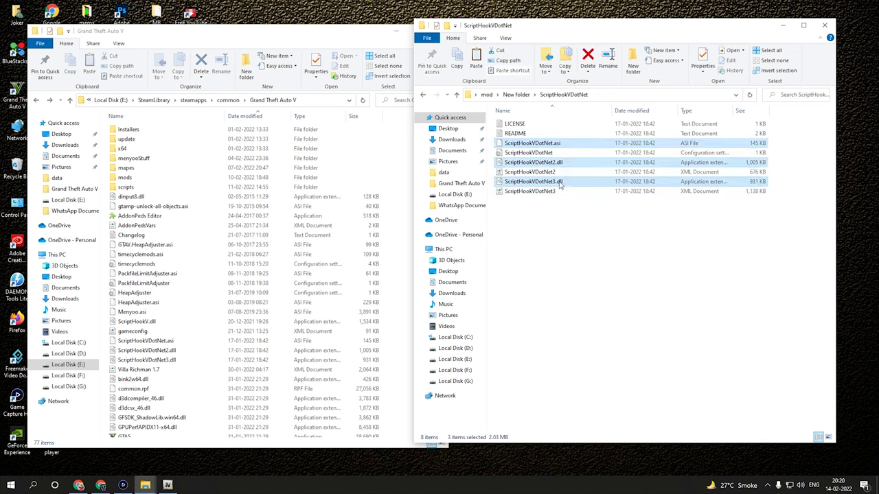
{"action": "left_click", "coordinate": [258, 294]}
{"action": "key", "text": "ctrl+v"}
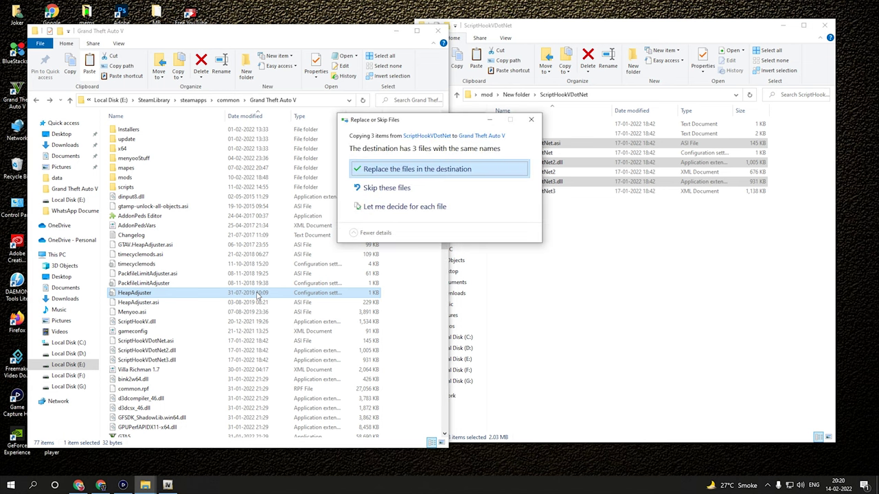
{"action": "left_click", "coordinate": [532, 125]}
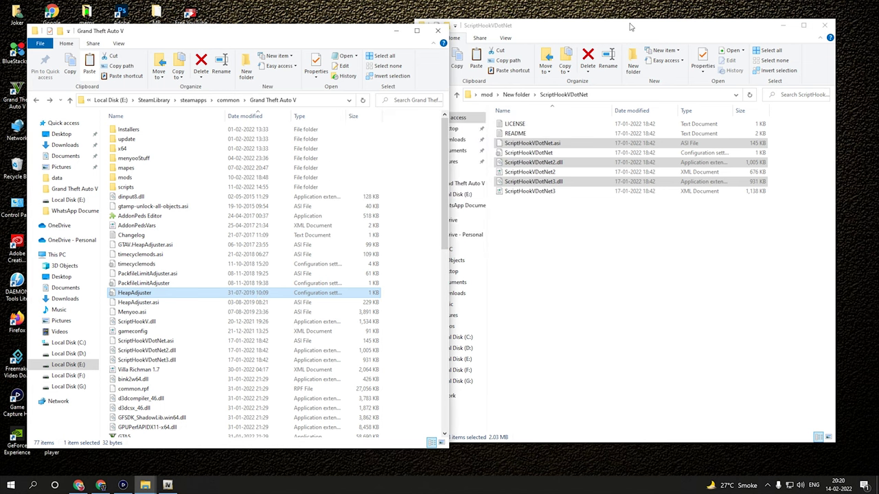
Try to copy the menyooStuff folder and Menyoo.asi from the MenyooSP folder into the Grand Theft Auto V directory
{"action": "left_click", "coordinate": [630, 27]}
{"action": "left_click", "coordinate": [423, 96]}
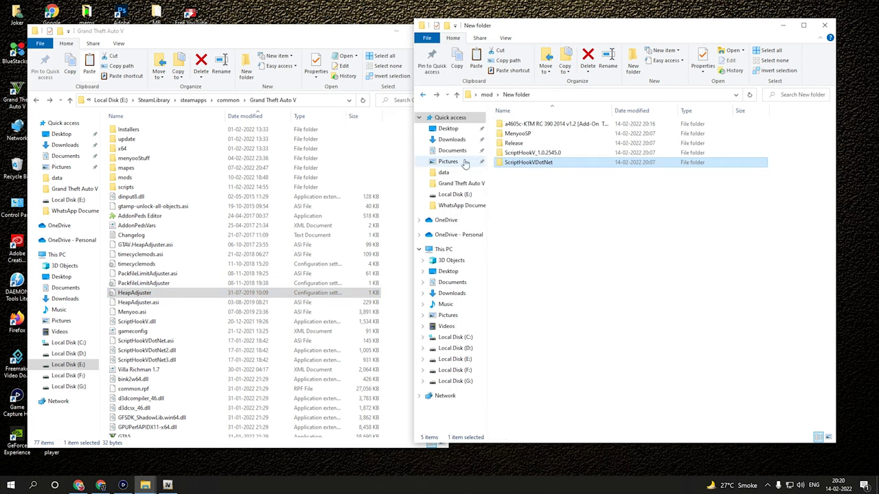
{"action": "double_click", "coordinate": [528, 134]}
{"action": "left_click", "coordinate": [542, 125]}
{"action": "double_click", "coordinate": [542, 125]}
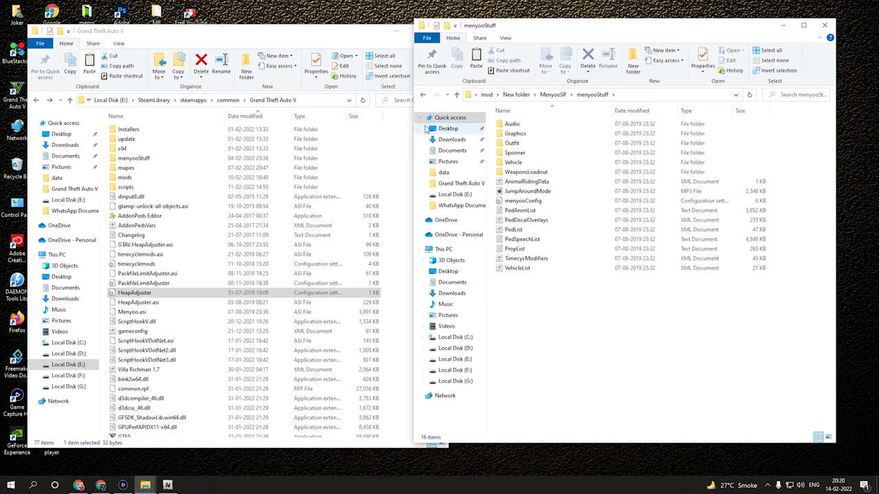
{"action": "left_click", "coordinate": [423, 95]}
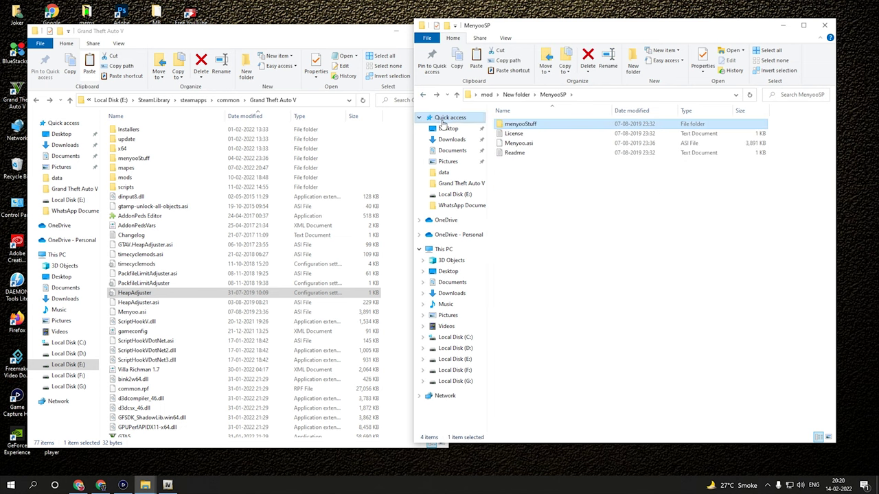
{"action": "left_click", "coordinate": [521, 143]}
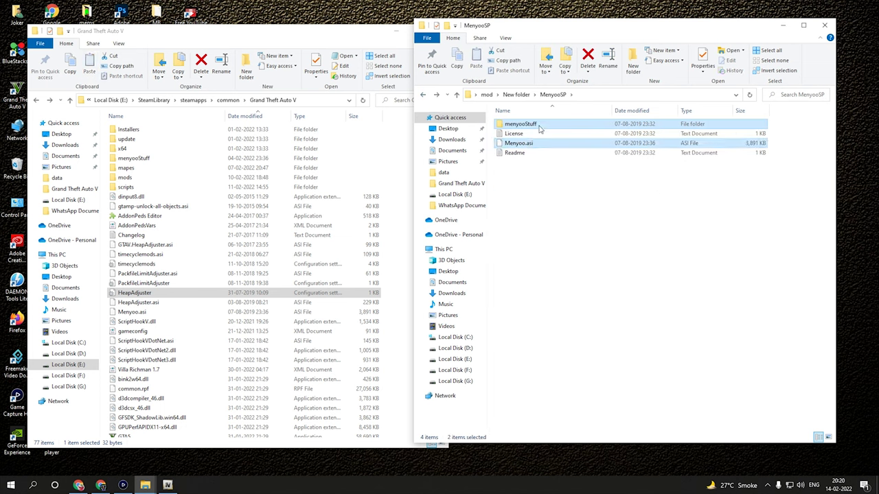
{"action": "left_click", "coordinate": [240, 283]}
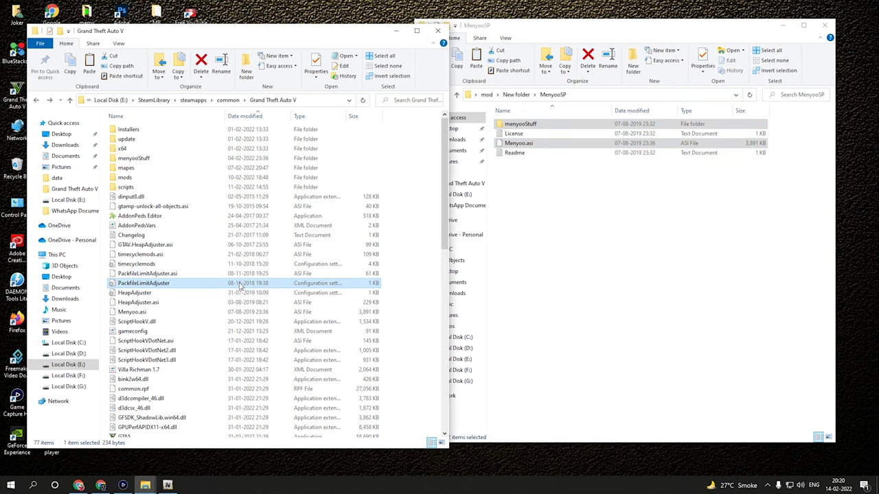
{"action": "key", "text": "ctrl+v"}
{"action": "left_click", "coordinate": [526, 121]}
Open the KTM RC 390 add-on folder and go through Update, x64 and dlcpacks into the rc folder containing dlc.rpf
{"action": "left_click", "coordinate": [550, 214]}
{"action": "left_click", "coordinate": [423, 95]}
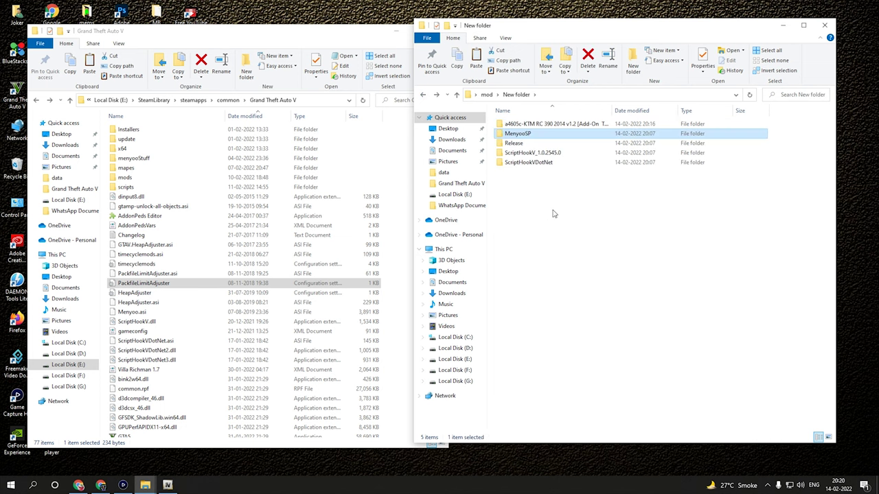
{"action": "left_click", "coordinate": [580, 128]}
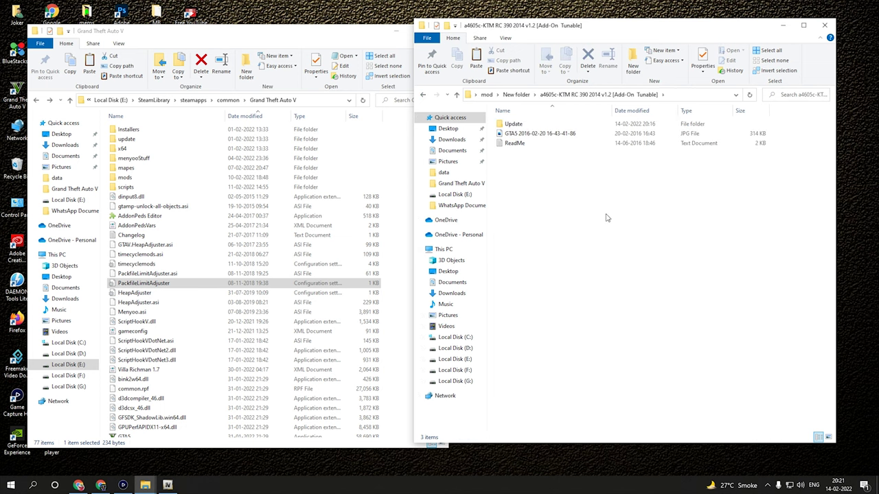
{"action": "double_click", "coordinate": [560, 123]}
{"action": "double_click", "coordinate": [561, 124]}
{"action": "double_click", "coordinate": [559, 126]}
{"action": "double_click", "coordinate": [558, 126]}
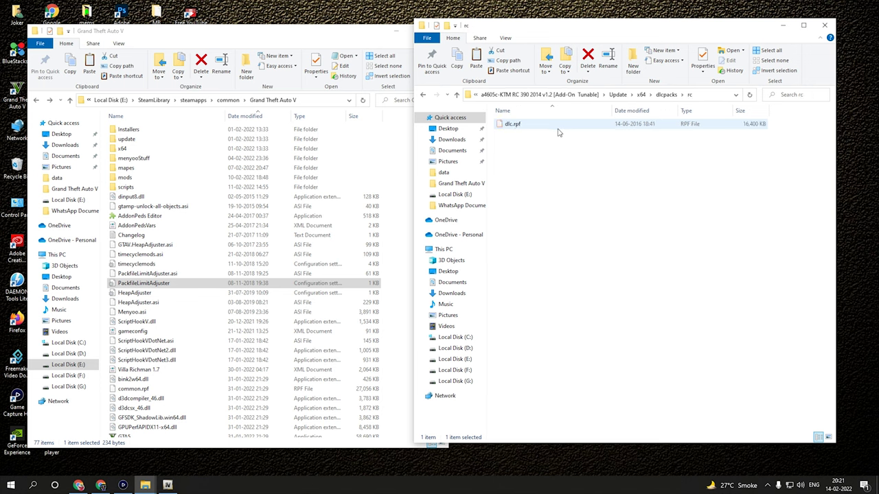
Copy the add-on's rc folder into the mods, update, x64, dlcpacks folder of the Grand Theft Auto V directory
{"action": "left_click", "coordinate": [425, 97]}
{"action": "left_click", "coordinate": [425, 96]}
{"action": "double_click", "coordinate": [536, 125]}
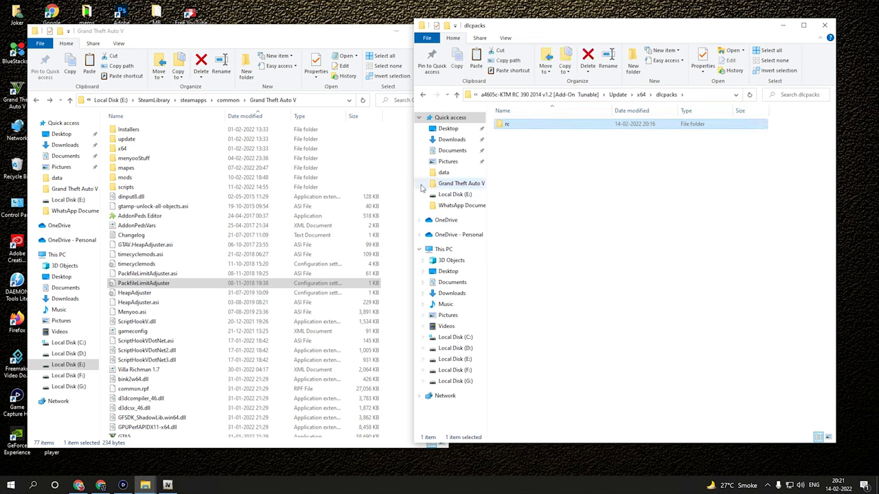
{"action": "left_click", "coordinate": [380, 160]}
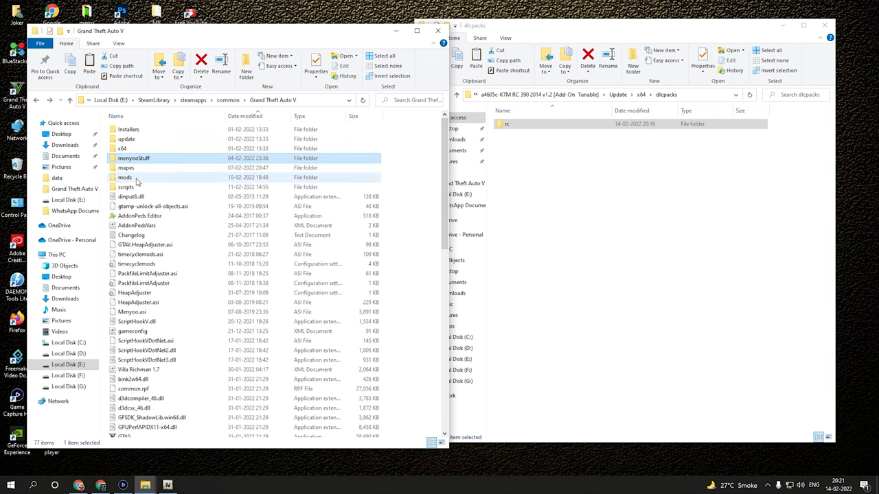
{"action": "double_click", "coordinate": [125, 178]}
{"action": "left_click", "coordinate": [140, 188]}
{"action": "double_click", "coordinate": [140, 188]}
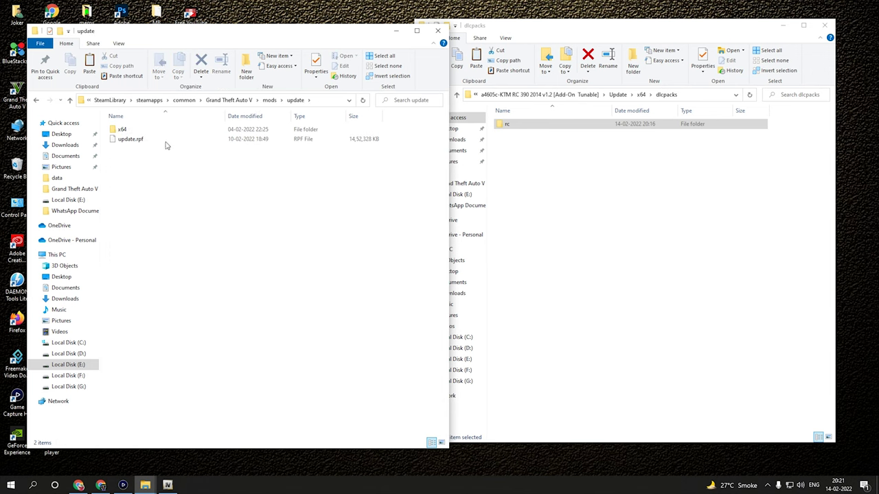
{"action": "double_click", "coordinate": [176, 130]}
{"action": "double_click", "coordinate": [174, 140]}
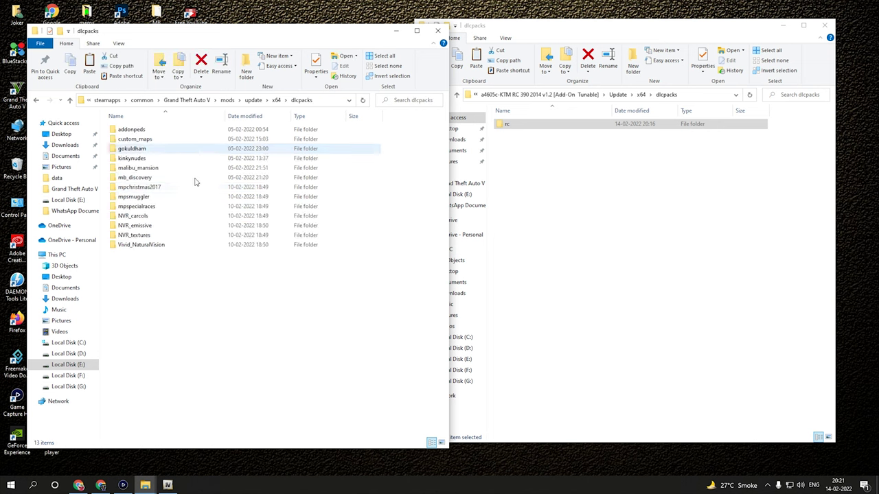
{"action": "key", "text": "ctrl+v"}
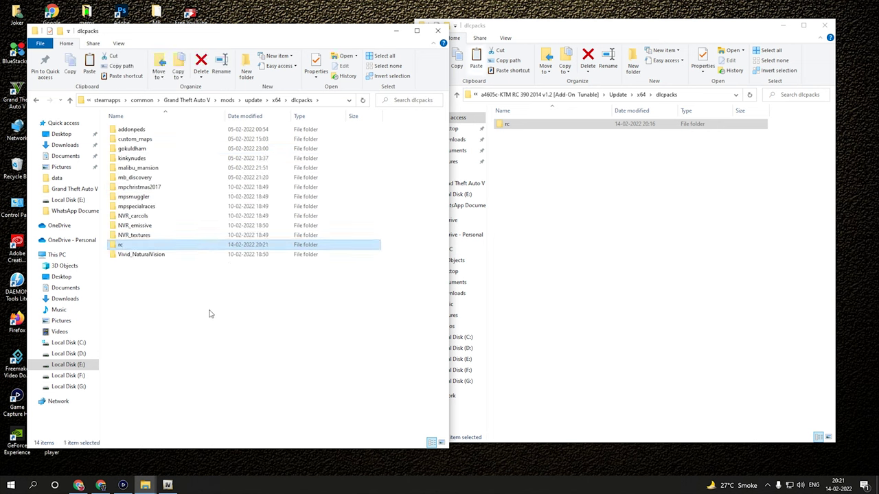
{"action": "left_click", "coordinate": [624, 222]}
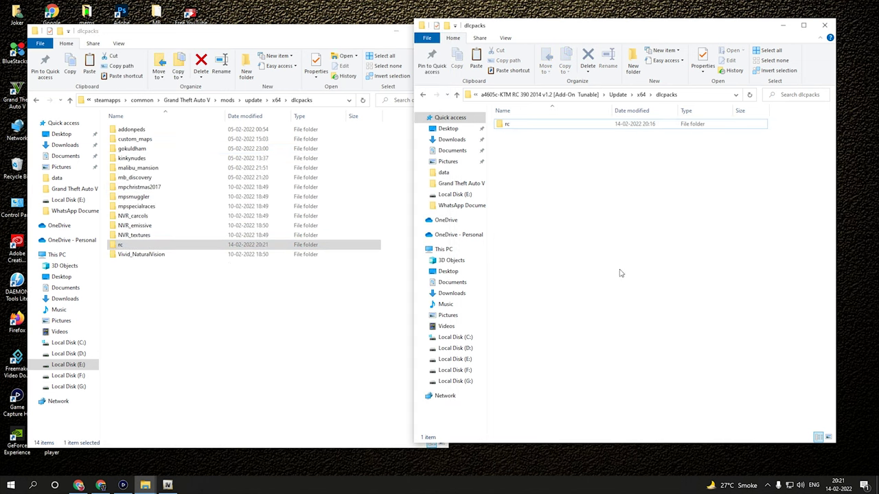
Switch to OpenIV and go through mods, update, update.rpf and common into the data folder
{"action": "left_click", "coordinate": [167, 484]}
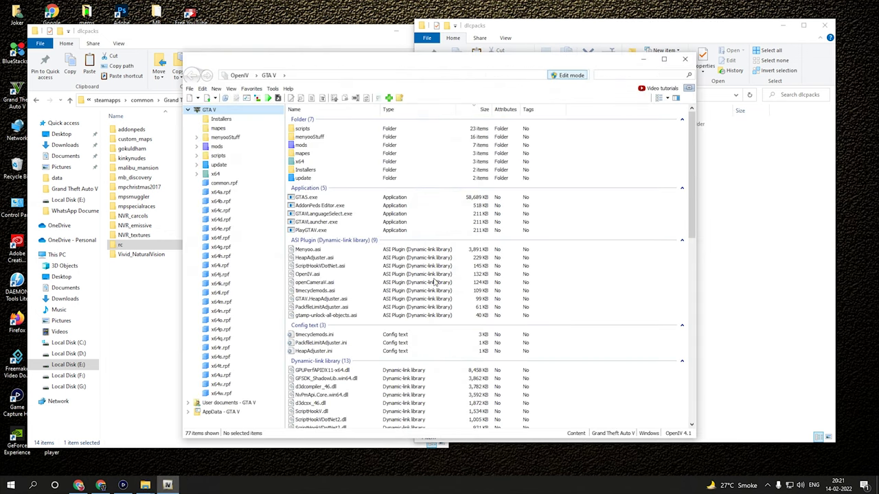
{"action": "double_click", "coordinate": [343, 158]}
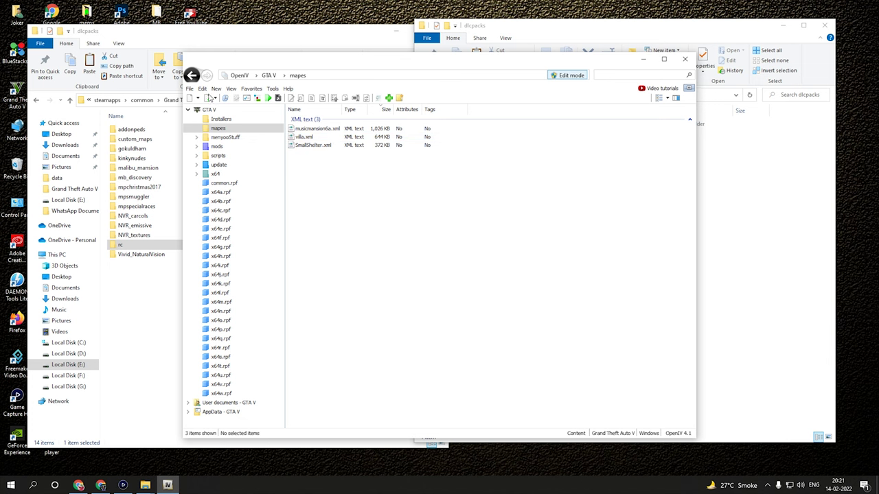
{"action": "left_click", "coordinate": [191, 74]}
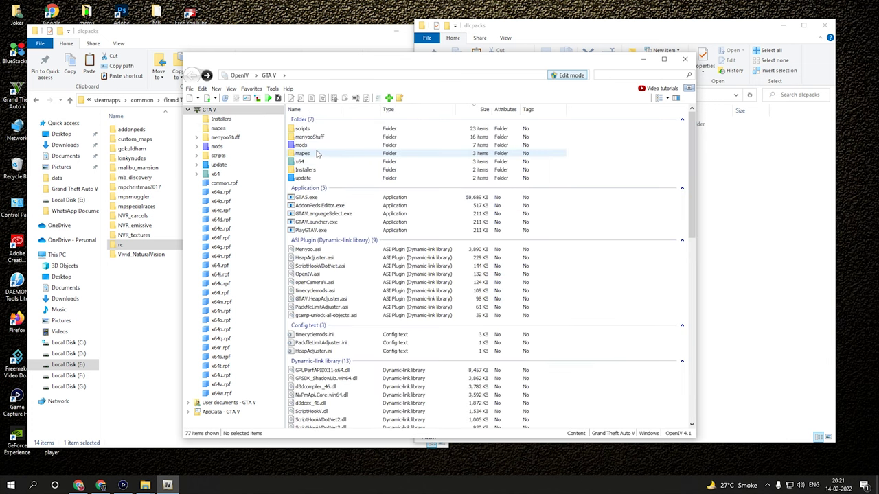
{"action": "double_click", "coordinate": [317, 147]}
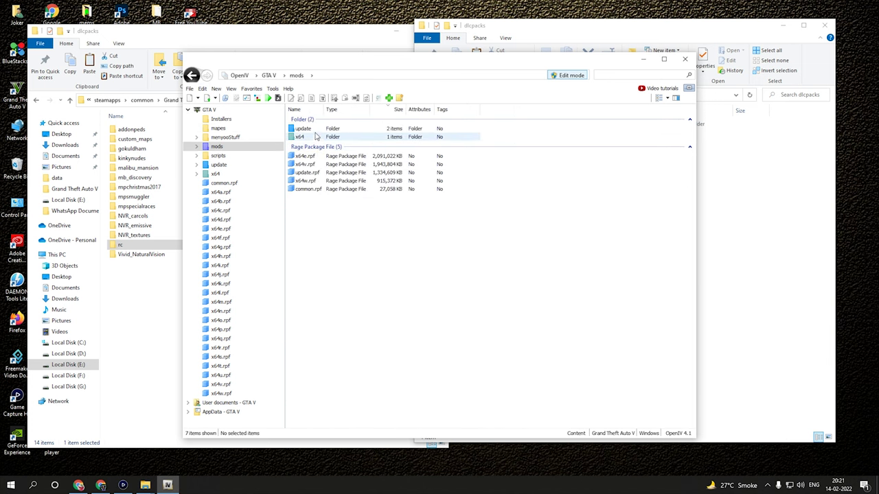
{"action": "left_click", "coordinate": [319, 130]}
{"action": "double_click", "coordinate": [319, 132]}
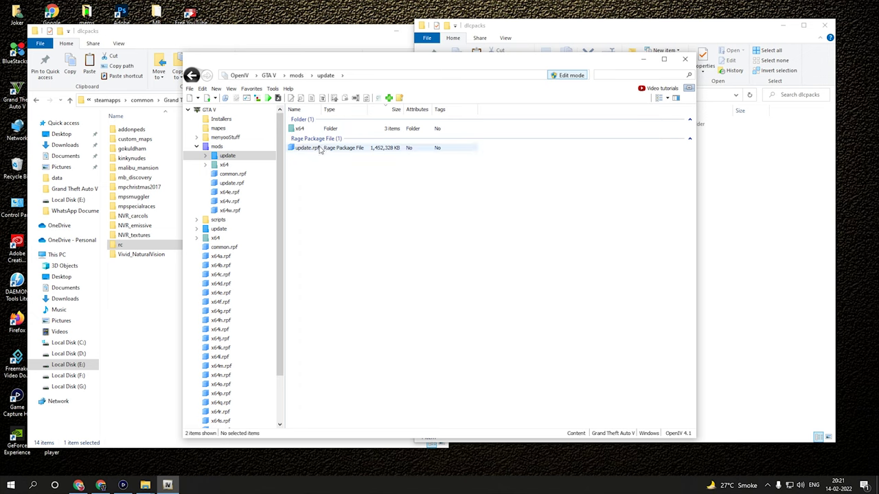
{"action": "double_click", "coordinate": [317, 148]}
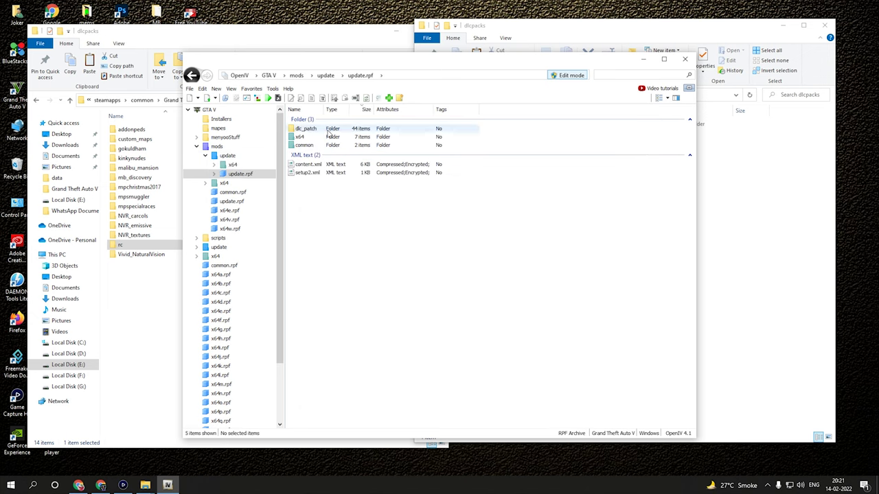
{"action": "double_click", "coordinate": [332, 145]}
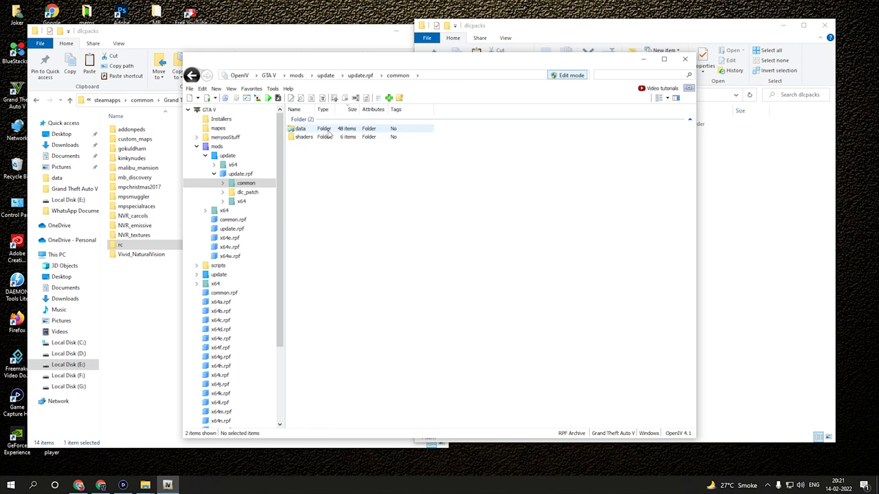
{"action": "left_click", "coordinate": [331, 132]}
{"action": "double_click", "coordinate": [332, 132]}
Open dlclist.xml from the data folder for editing
{"action": "left_click", "coordinate": [343, 333]}
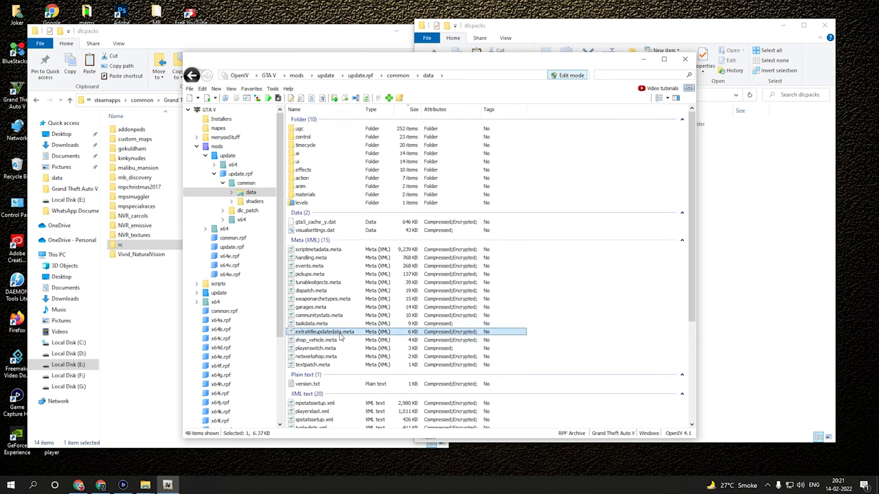
{"action": "scroll", "coordinate": [342, 357], "scroll_direction": "down", "scroll_amount": 5}
{"action": "left_click", "coordinate": [342, 370]}
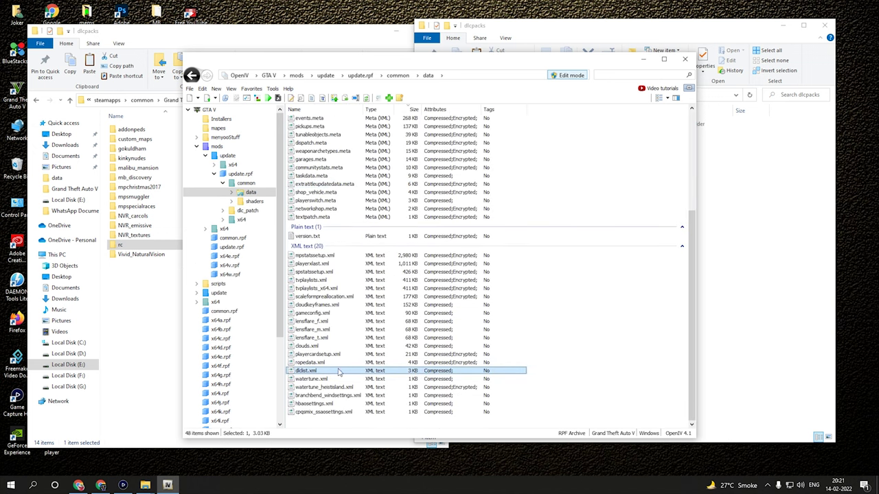
{"action": "right_click", "coordinate": [352, 372]}
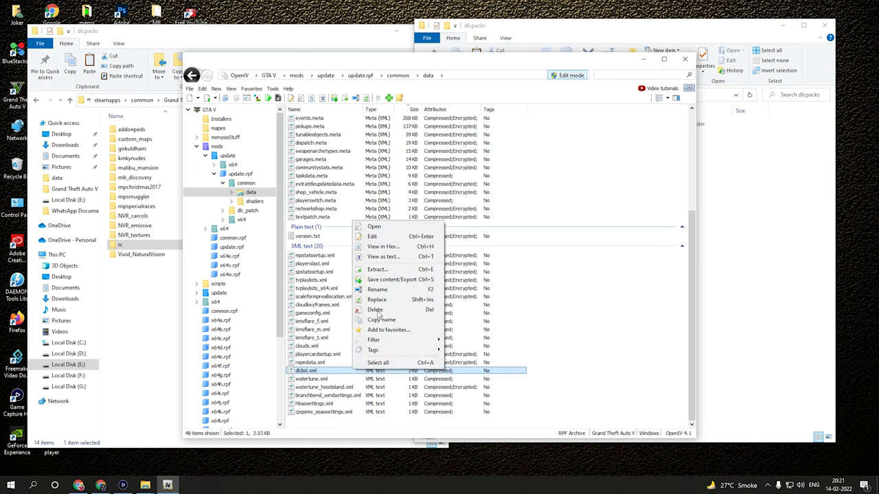
{"action": "left_click", "coordinate": [396, 237]}
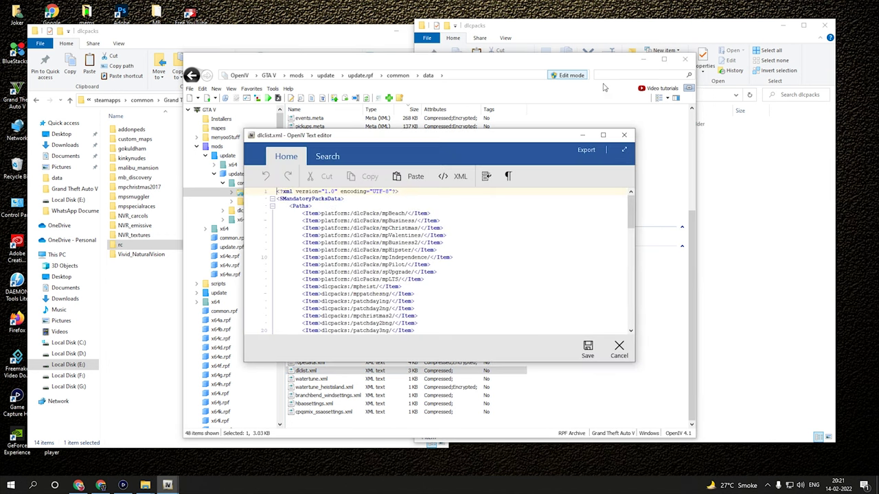
Duplicate the dlcpacks:/NVR_textures/ item line on a new line directly below it, before the closing Paths tag
{"action": "scroll", "coordinate": [480, 281], "scroll_direction": "down", "scroll_amount": 12}
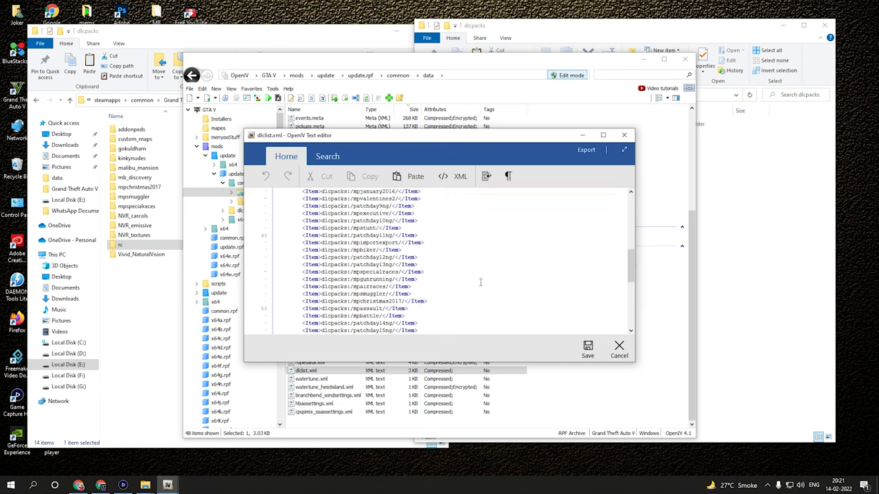
{"action": "left_click", "coordinate": [753, 249]}
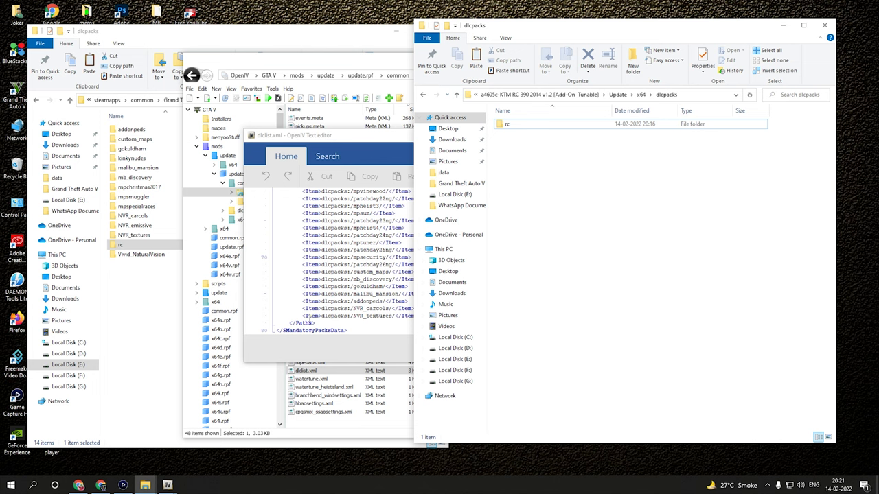
{"action": "left_click", "coordinate": [303, 316]}
{"action": "left_click_drag", "start_coordinate": [302, 316], "coordinate": [419, 316]}
{"action": "key", "text": "ctrl+c"}
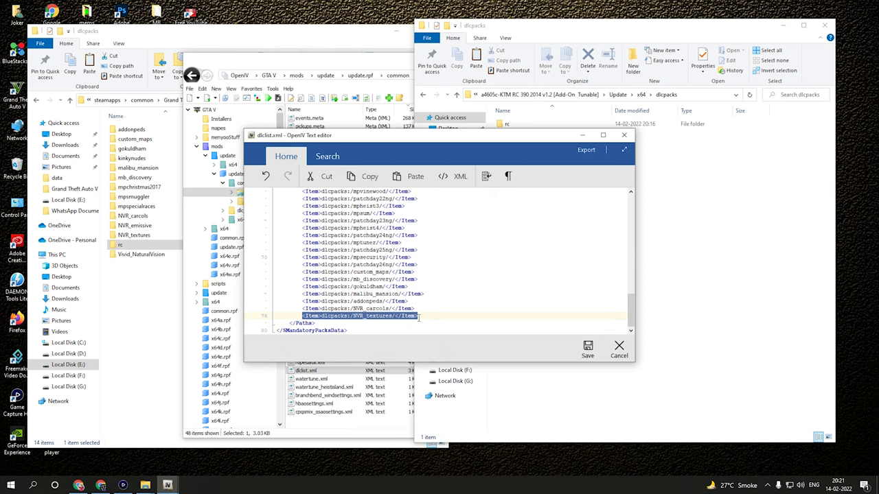
{"action": "left_click", "coordinate": [421, 316]}
{"action": "key", "text": "Return"}
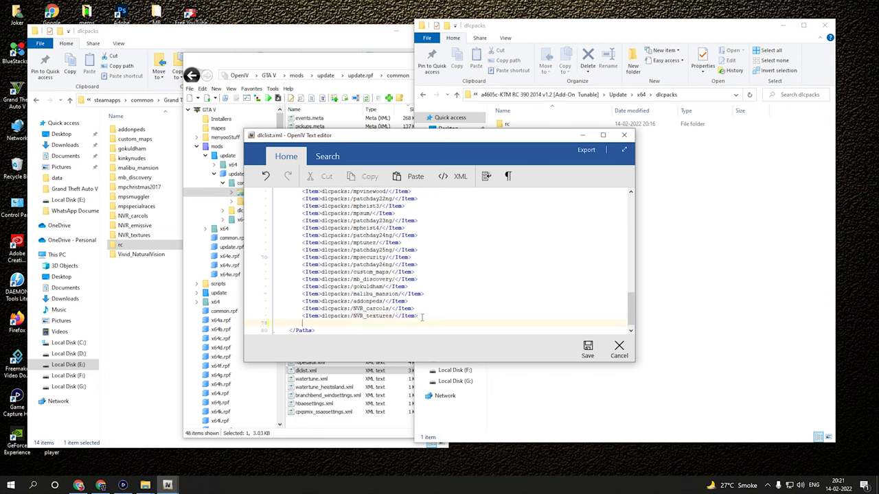
{"action": "key", "text": "ctrl+v"}
Change the pack name in the duplicated line to rc, so it reads dlcpacks:/rc/, and save dlclist.xml
{"action": "left_click", "coordinate": [650, 123]}
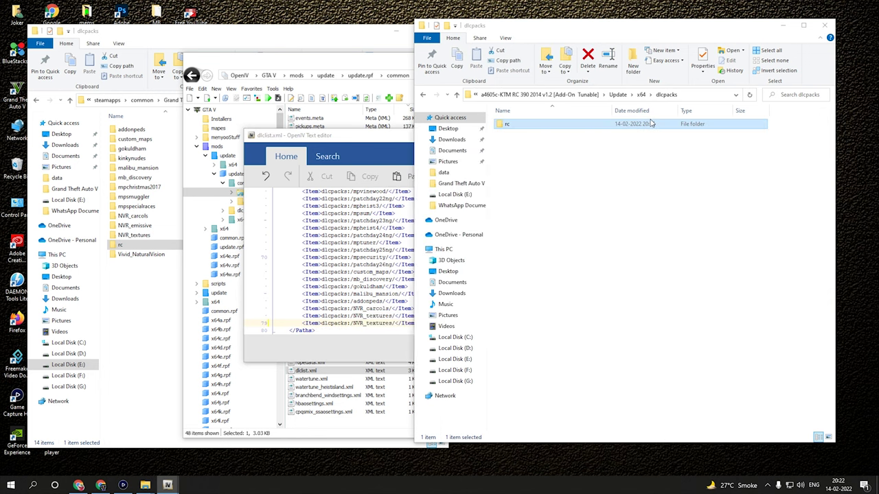
{"action": "key", "text": "F2"}
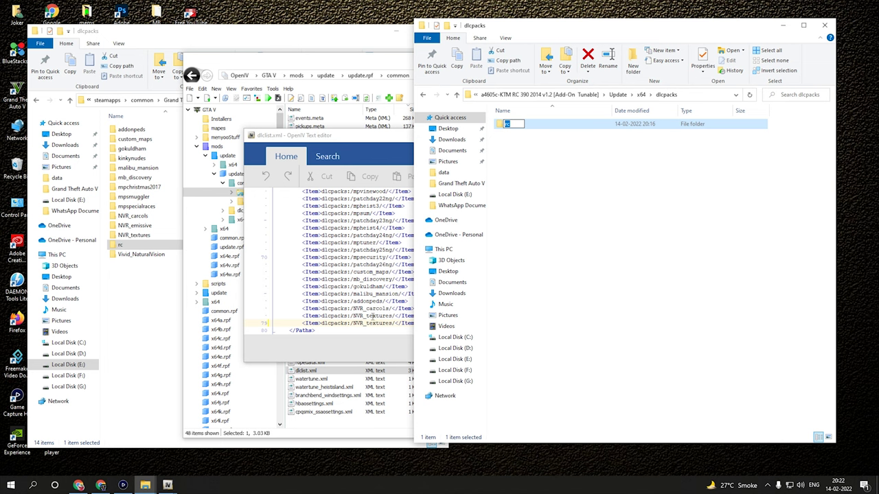
{"action": "left_click", "coordinate": [356, 323]}
{"action": "double_click", "coordinate": [354, 322]}
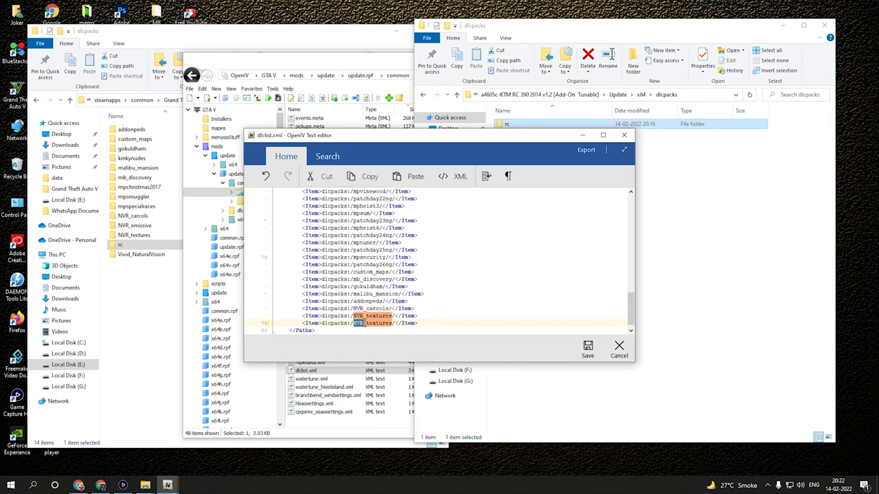
{"action": "type", "text": "rc"}
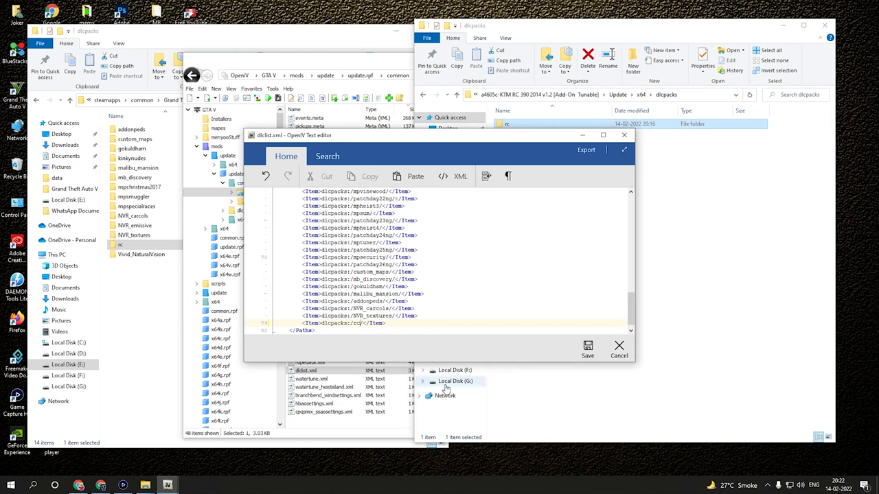
{"action": "left_click", "coordinate": [587, 350]}
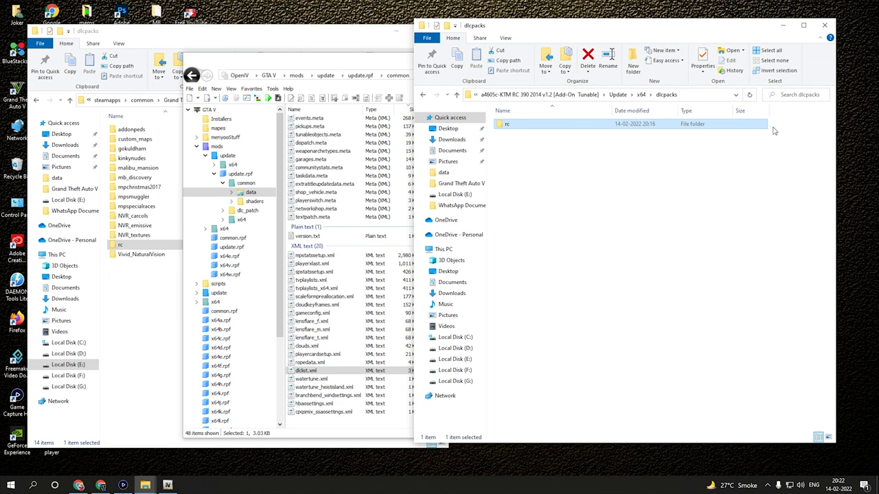
Close the File Explorer and OpenIV windows and launch Grand Theft Auto V from the desktop
{"action": "left_click", "coordinate": [828, 27]}
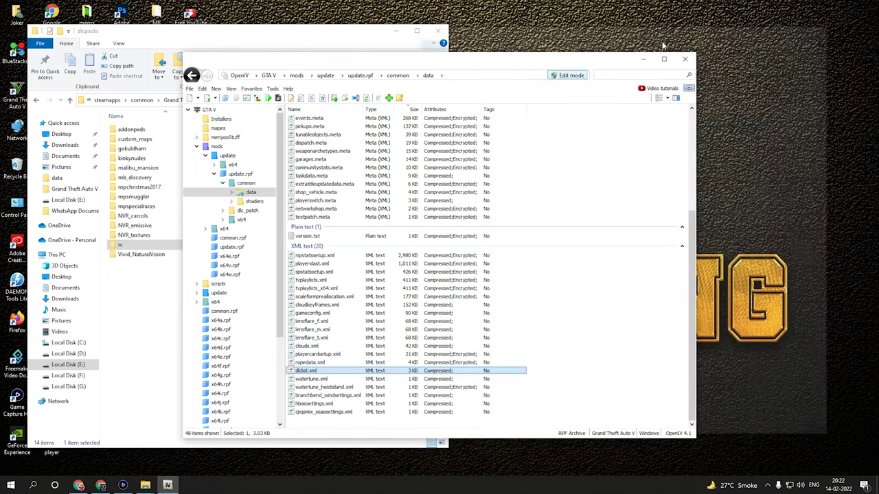
{"action": "left_click", "coordinate": [656, 64]}
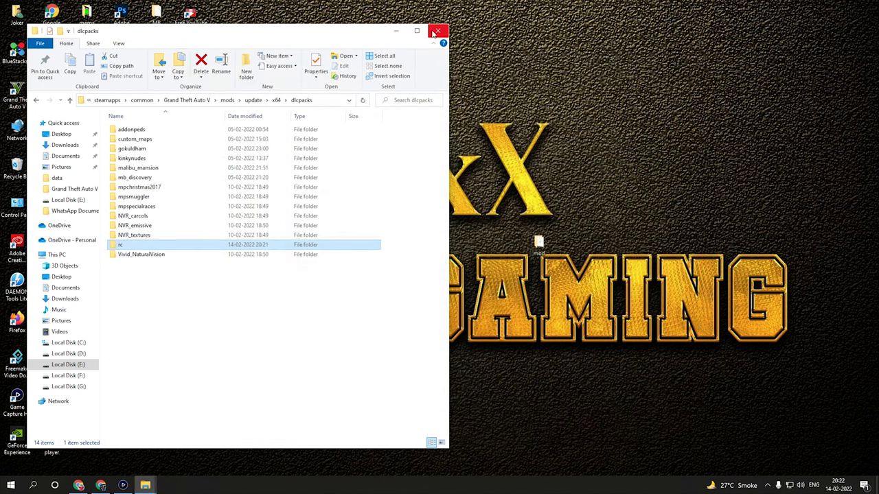
{"action": "left_click", "coordinate": [435, 32]}
{"action": "right_click", "coordinate": [389, 104]}
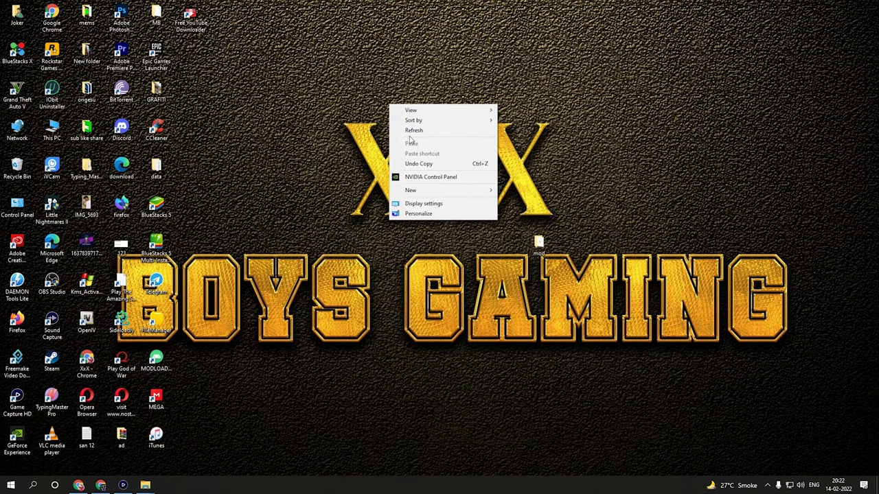
{"action": "left_click", "coordinate": [405, 132]}
{"action": "left_click", "coordinate": [19, 91]}
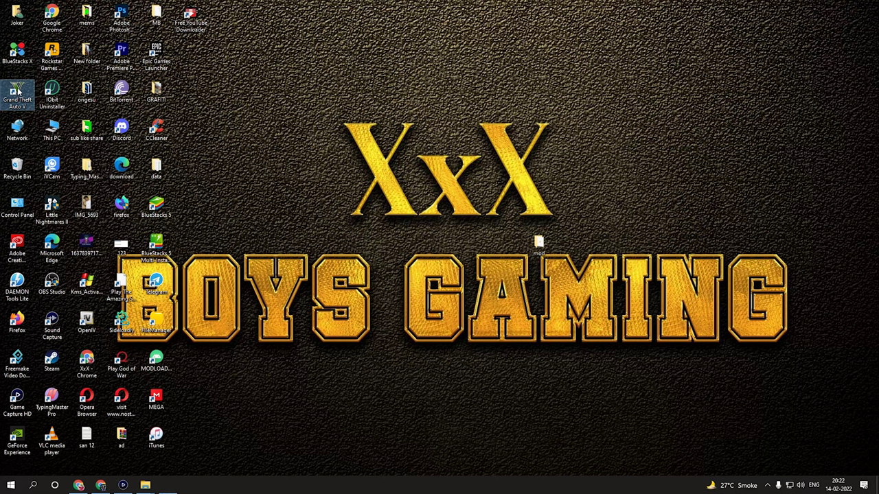
{"action": "double_click", "coordinate": [18, 91]}
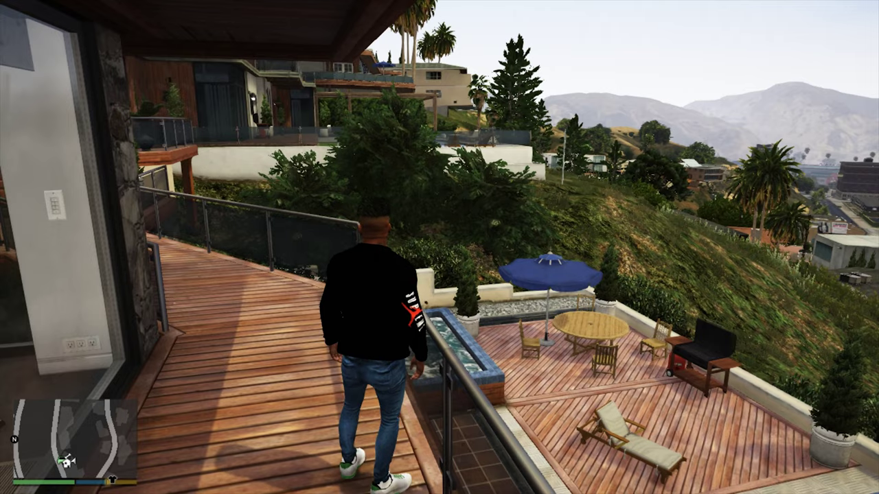
{"action": "key", "text": "w"}
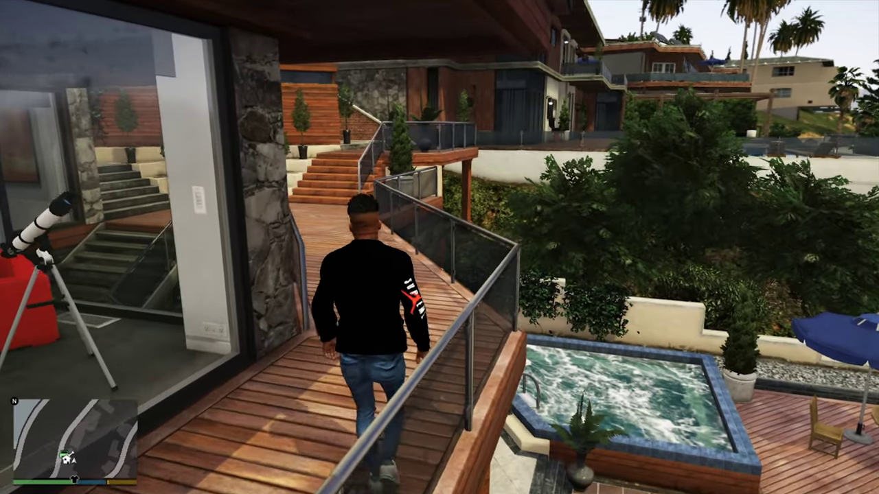
{"action": "key", "text": "shift"}
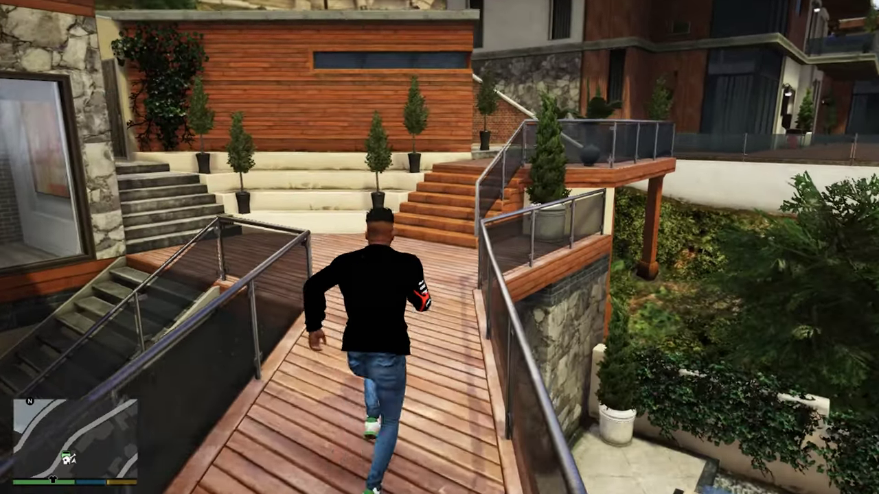
{"action": "key", "text": "w"}
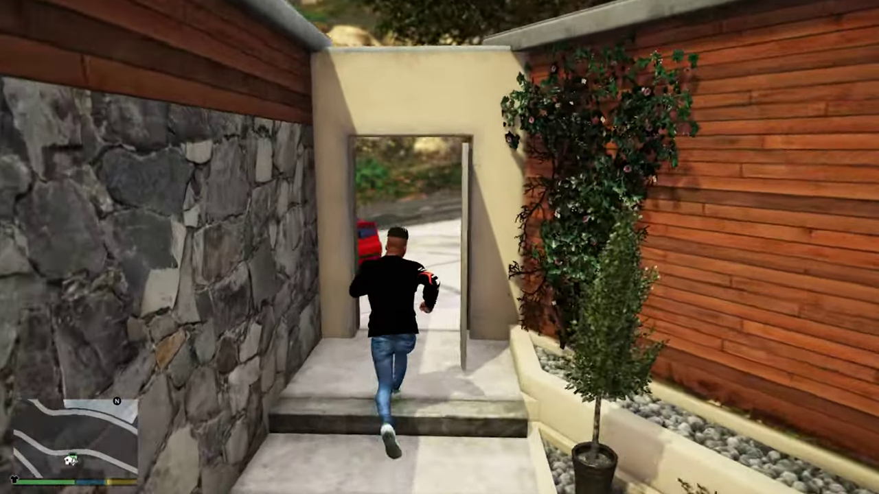
{"action": "key", "text": "w"}
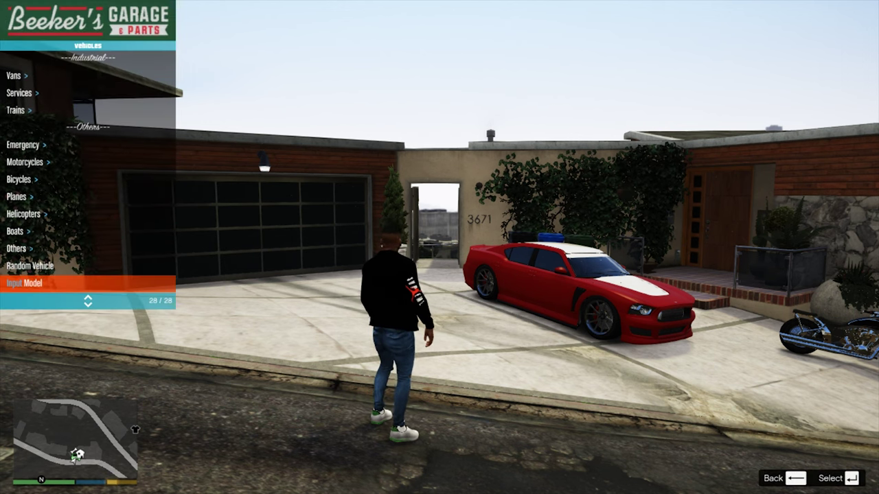
Spawn the add-on bike by entering the model name rc under Input Model in the Menyoo vehicle list
{"action": "key", "text": "Return"}
{"action": "type", "text": "rc"}
{"action": "key", "text": "Return"}
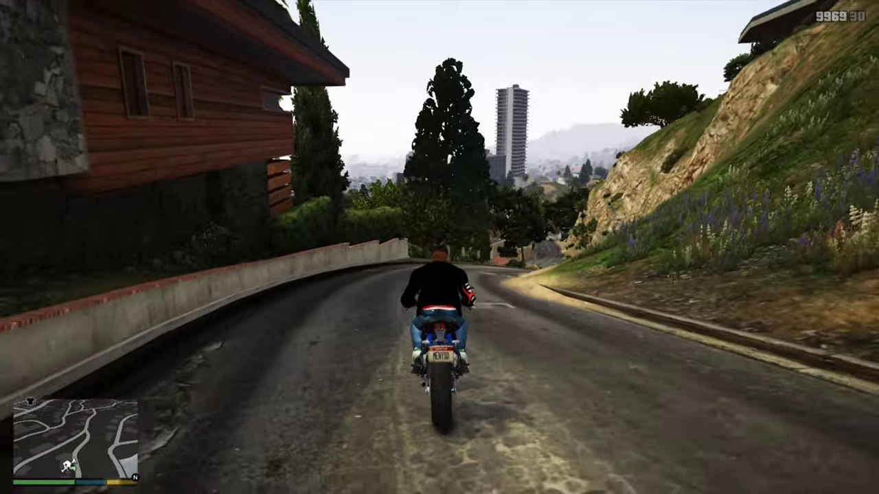
{"action": "key", "text": "a"}
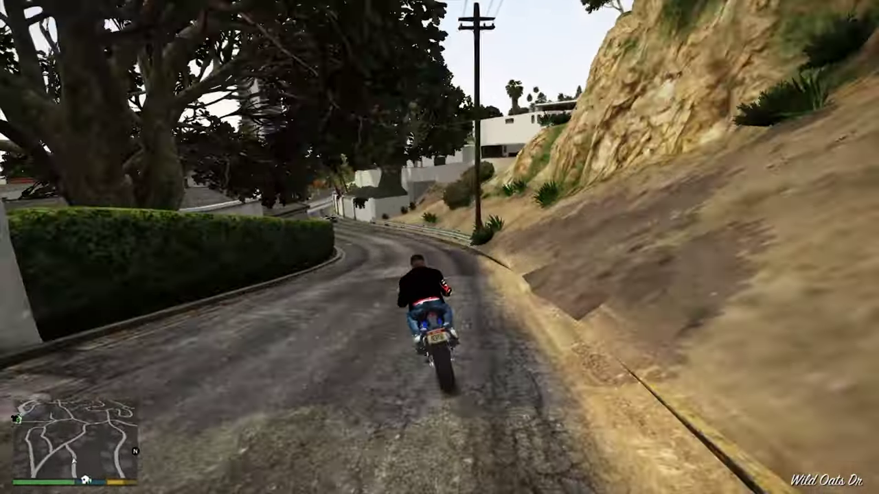
{"action": "key", "text": "w"}
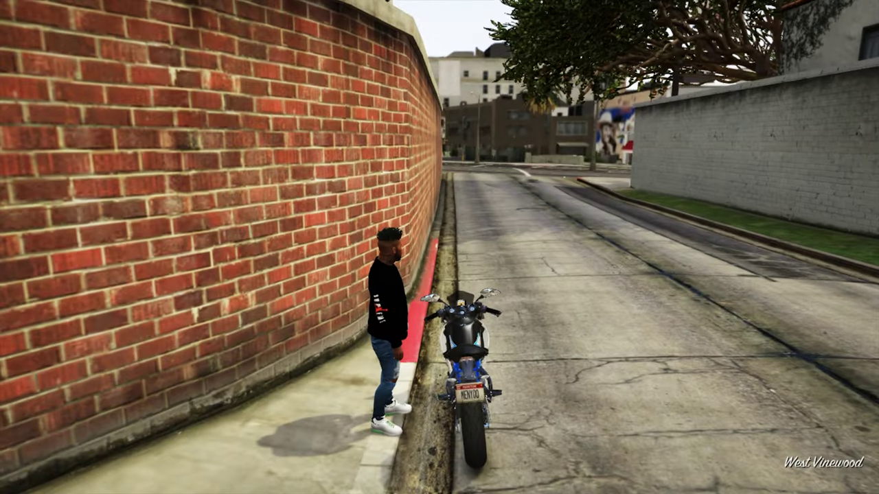
{"action": "key", "text": "f"}
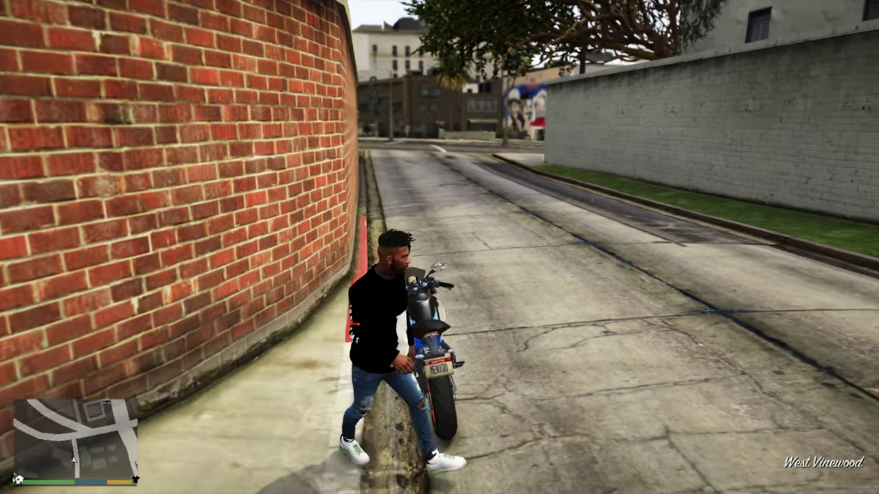